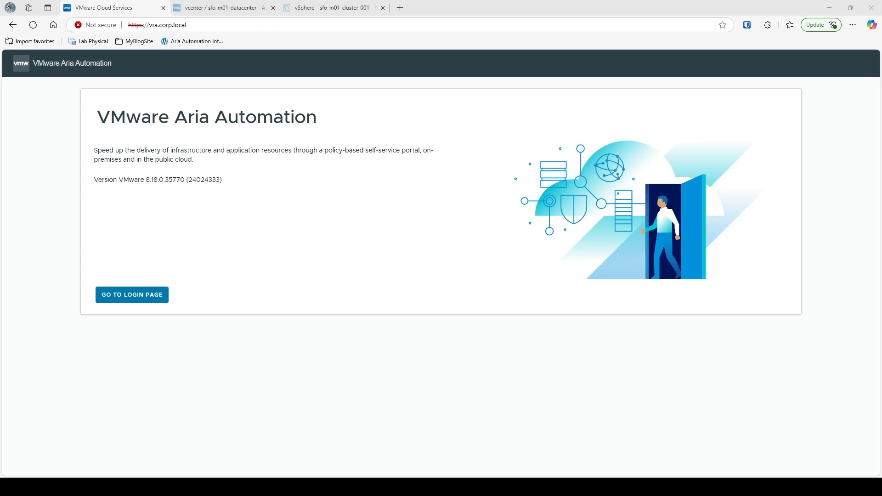
- Sign in to Workspace ONE Access with the configadmin account and its password
click(138, 296)
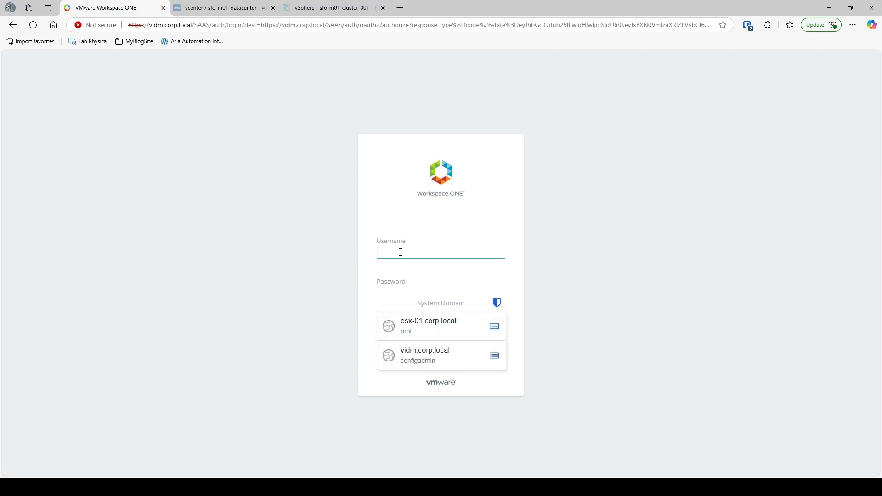
text(configadmin)
key(Tab)
text(*****)
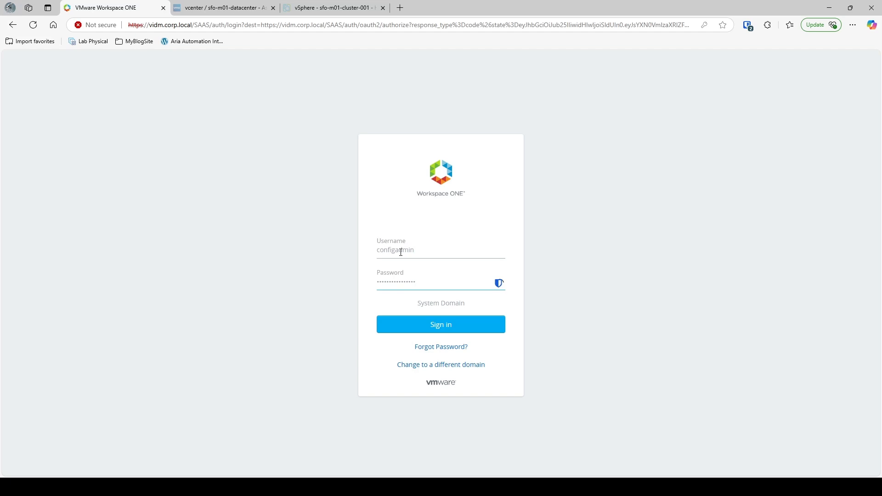
key(Return)
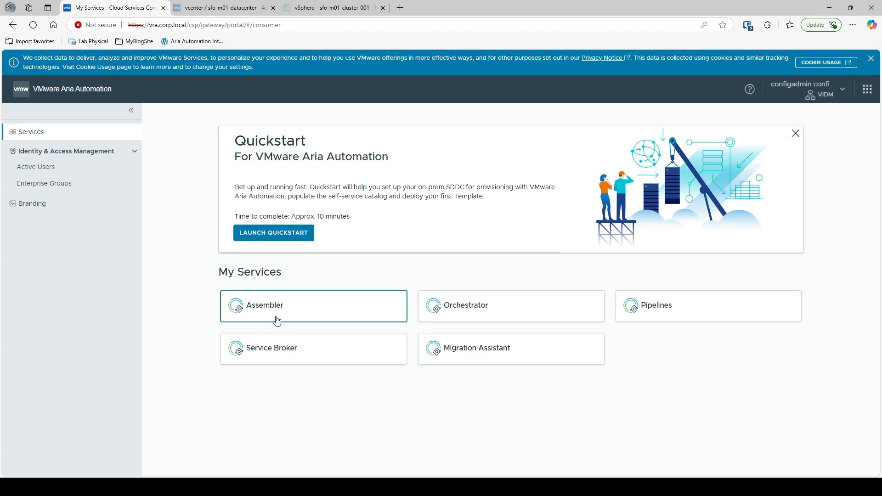
- Start a new project under Assembler Infrastructure > Projects named Demo-Project and reach its Users settings
click(261, 311)
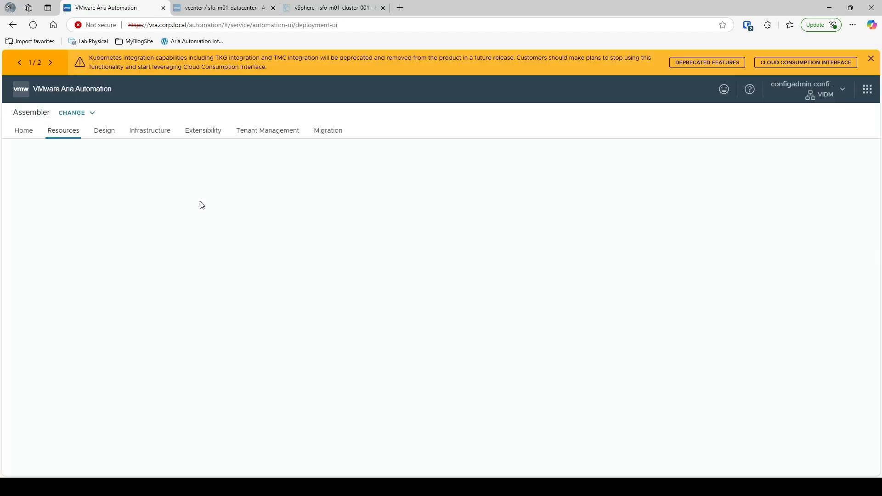
click(148, 133)
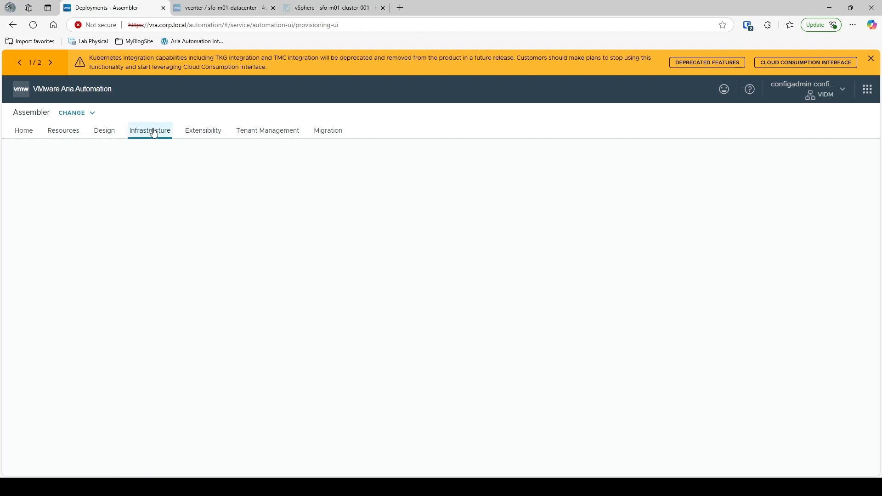
click(33, 184)
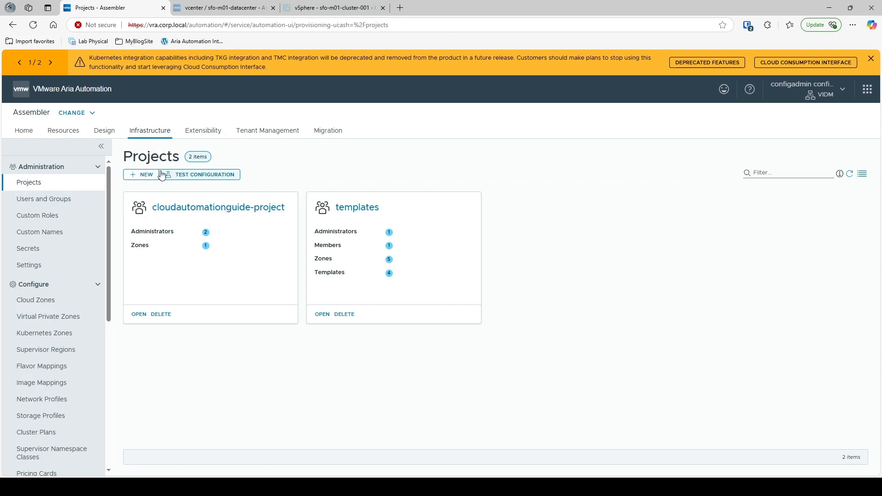
click(142, 177)
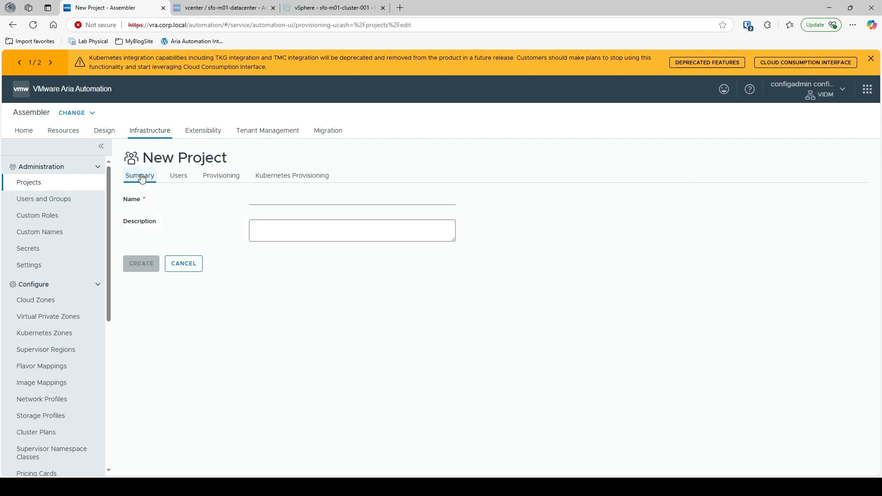
click(271, 202)
text(Demo-Project)
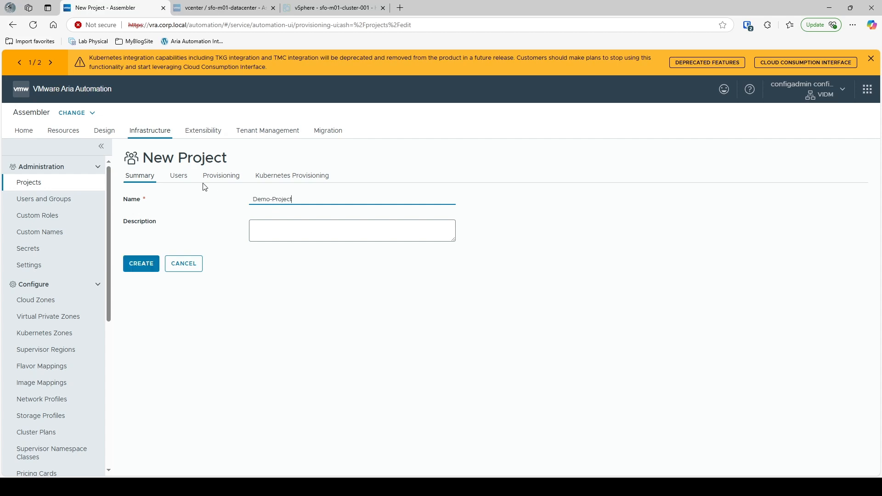
click(179, 178)
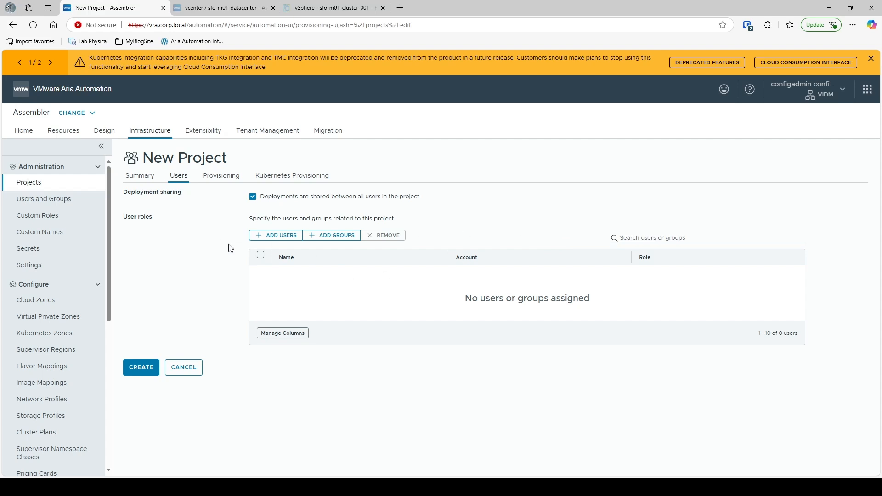
- Add the domain administrator and configadmin accounts to the project as Administrators
click(282, 235)
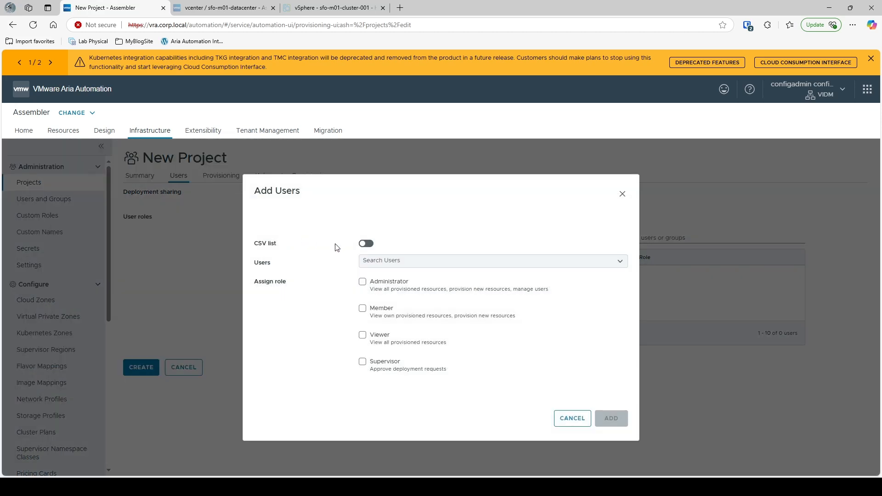
click(366, 243)
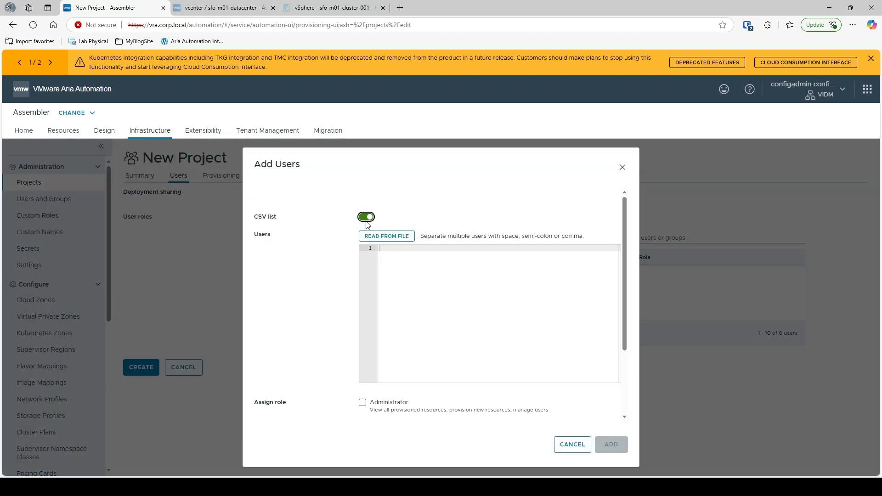
click(393, 263)
click(366, 217)
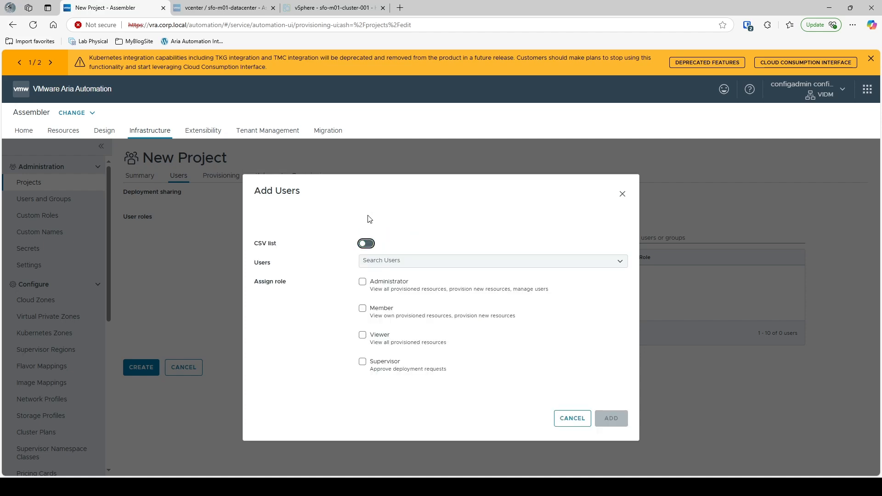
click(391, 261)
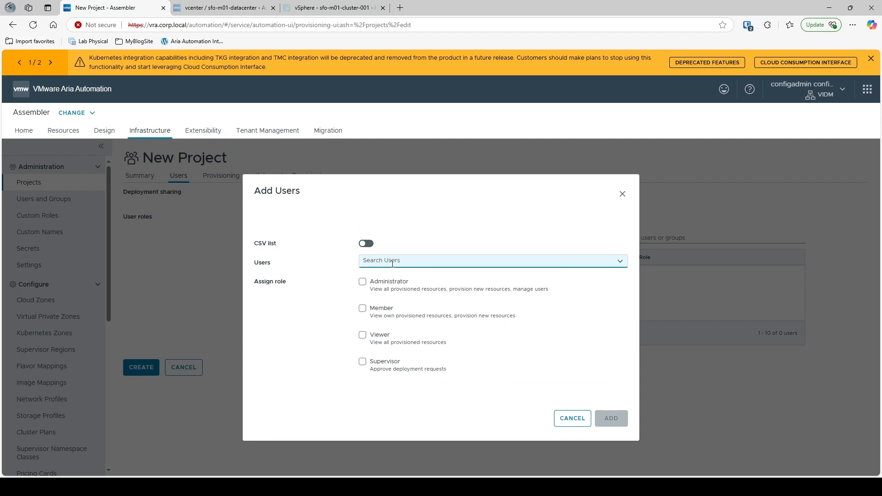
text(admini)
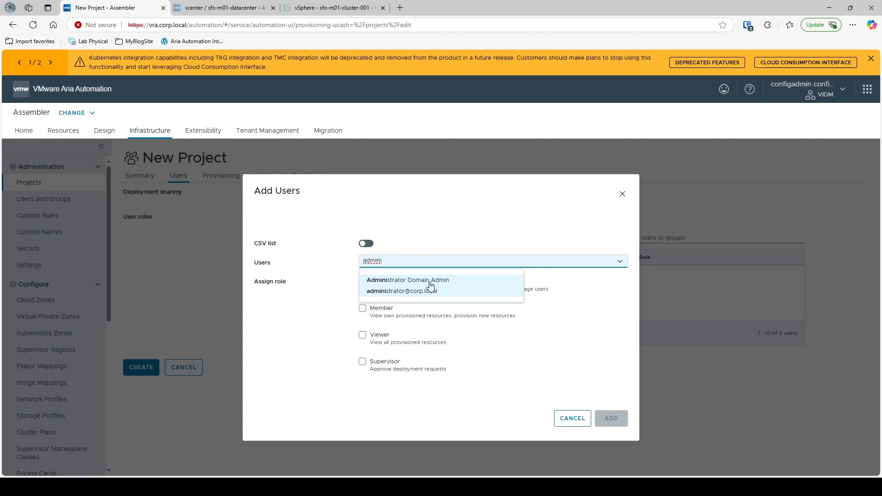
click(433, 289)
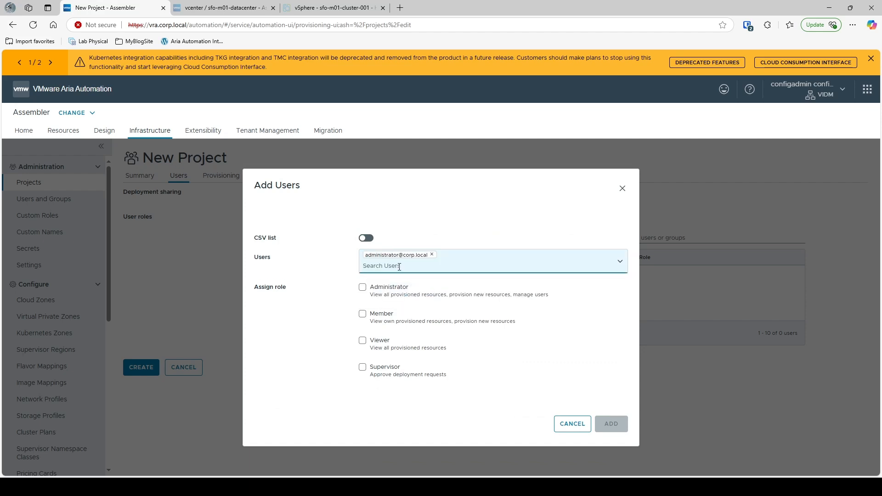
text(configadmin)
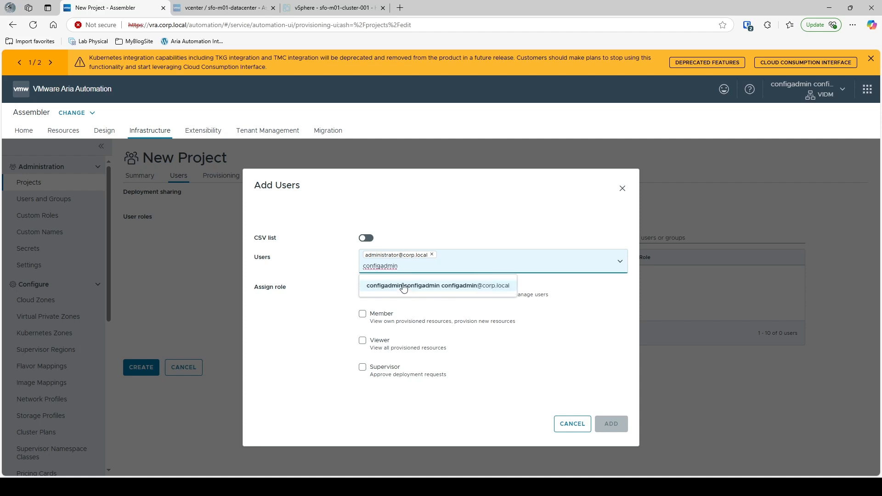
click(403, 288)
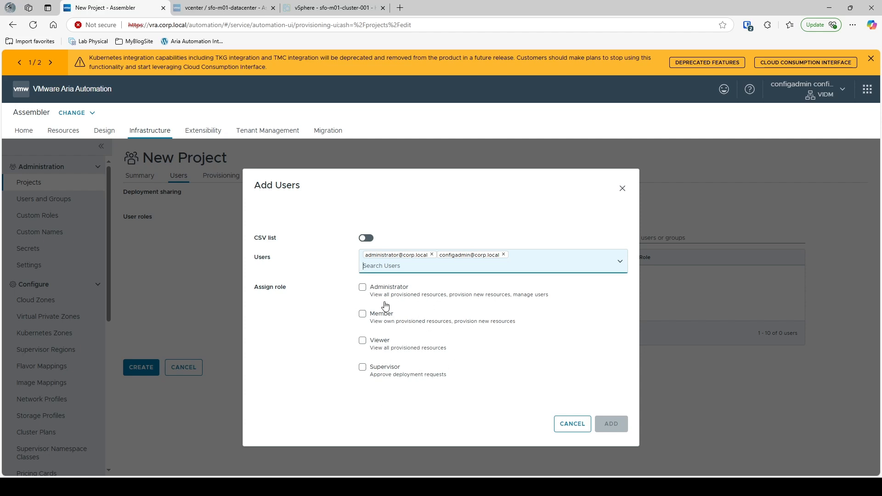
click(363, 287)
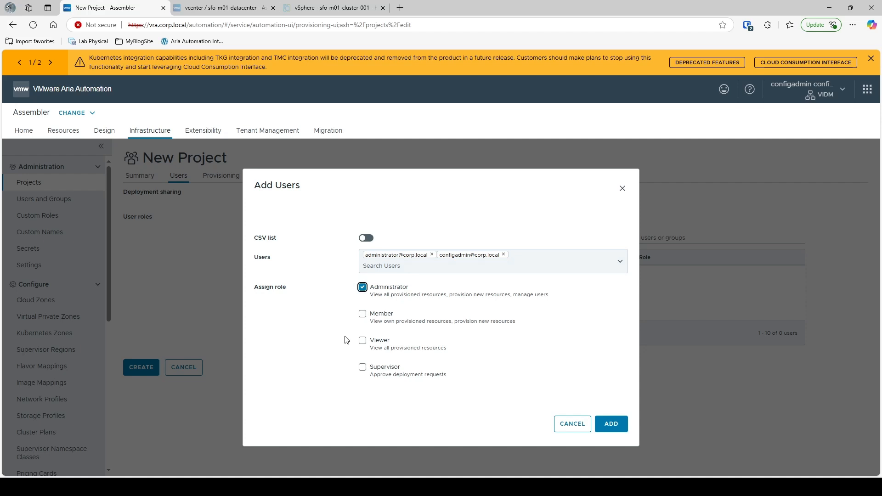
click(619, 428)
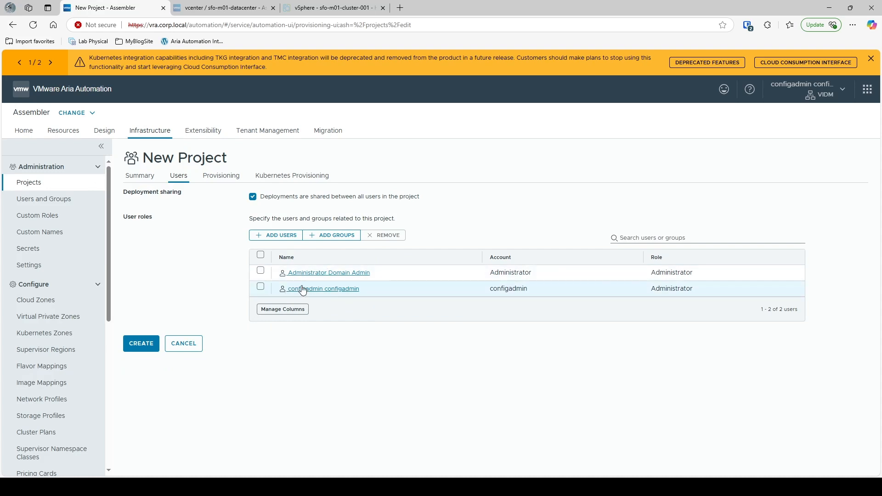
- Search 'domain admin' and add the corp.local Domain Admins group with the Administrator role
click(332, 235)
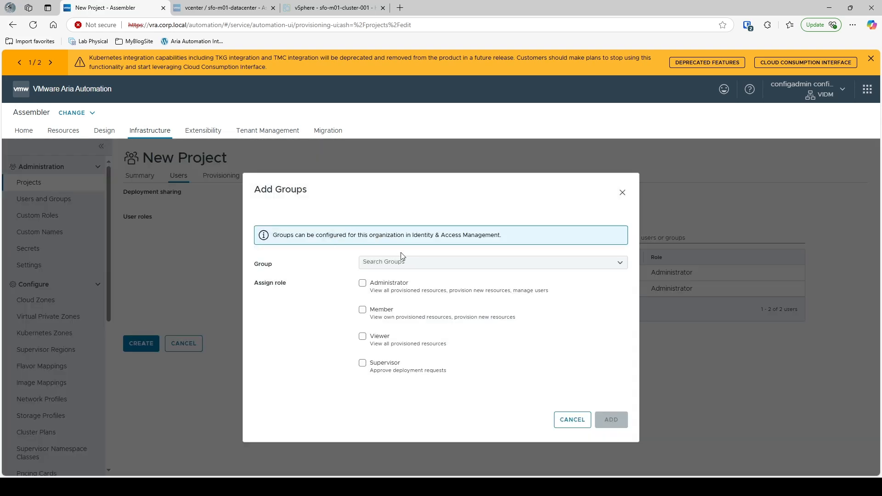
click(408, 261)
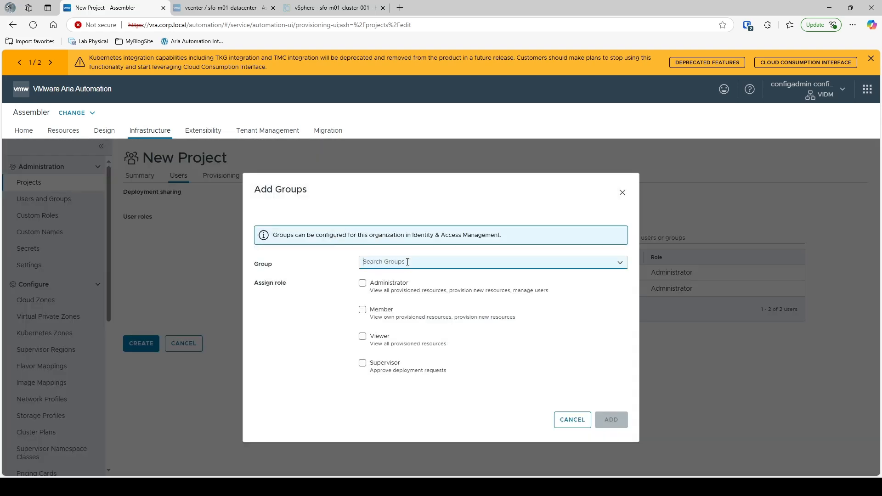
text(domain admin)
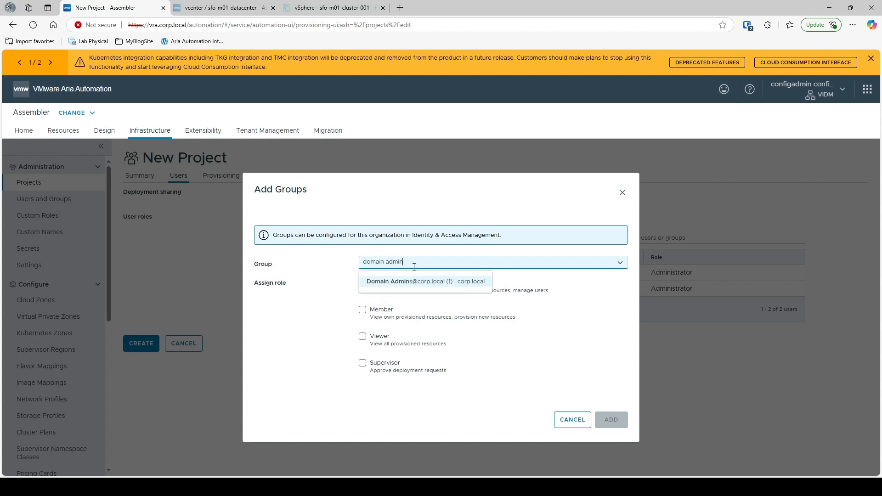
click(413, 281)
click(417, 263)
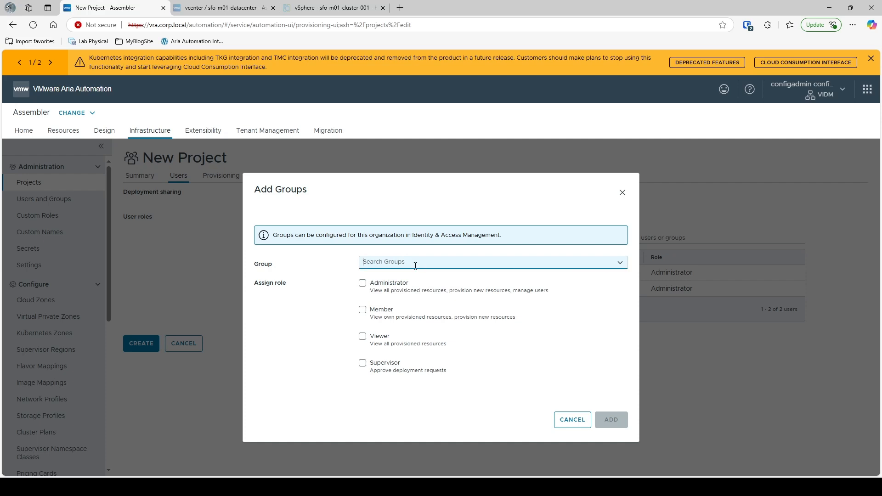
text(domain admin)
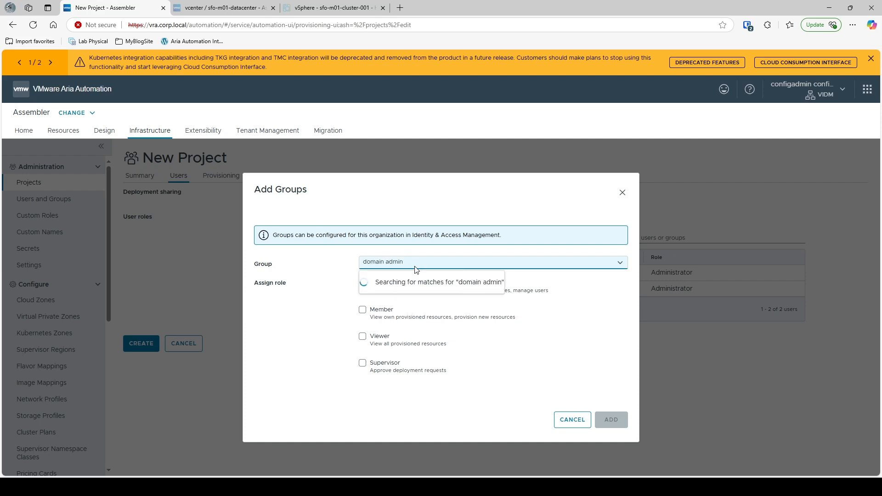
click(417, 281)
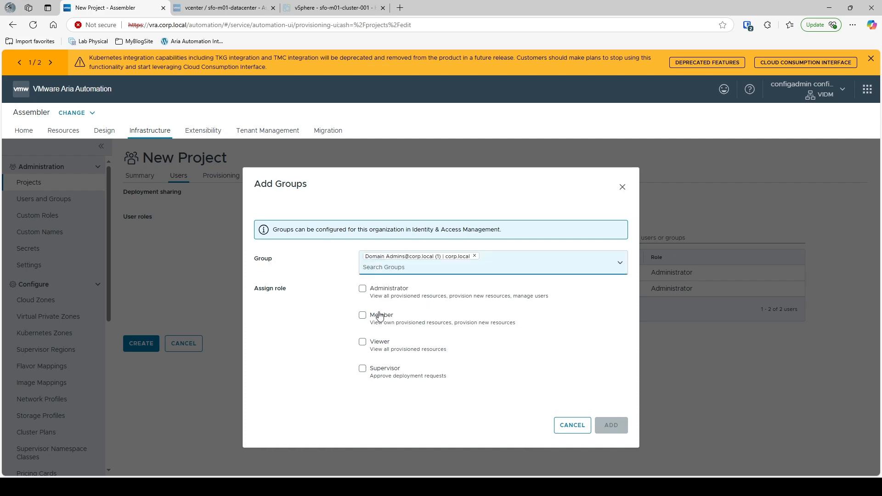
click(362, 289)
click(611, 425)
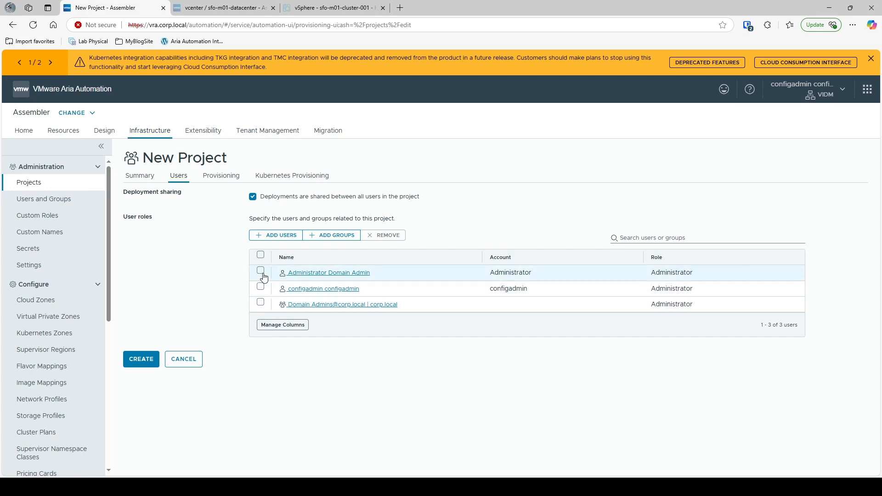
- Change the domain admin user's project role from Administrator to Member
click(289, 273)
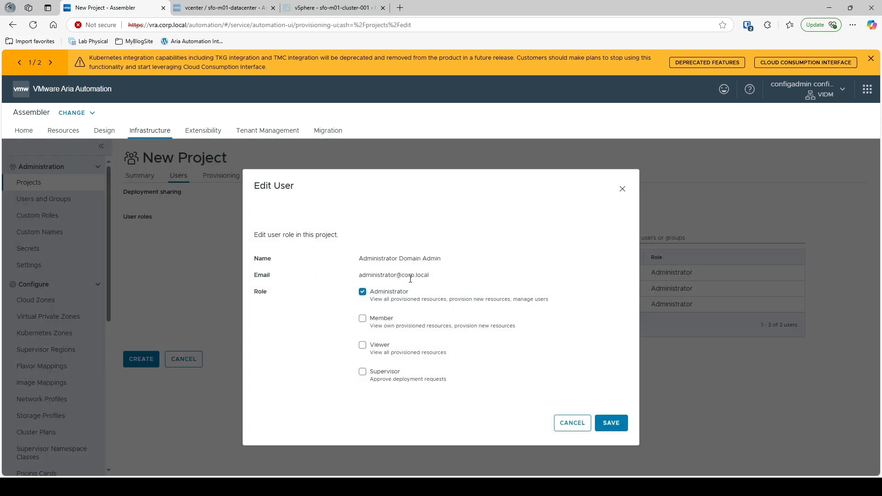
click(363, 318)
click(362, 291)
click(613, 424)
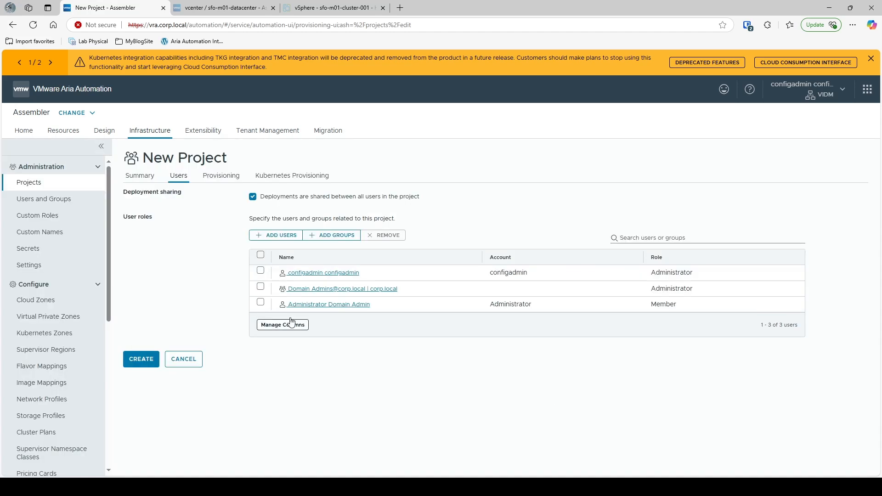
- Turn on deployment sharing among all project users and bring up the Provisioning settings
click(253, 197)
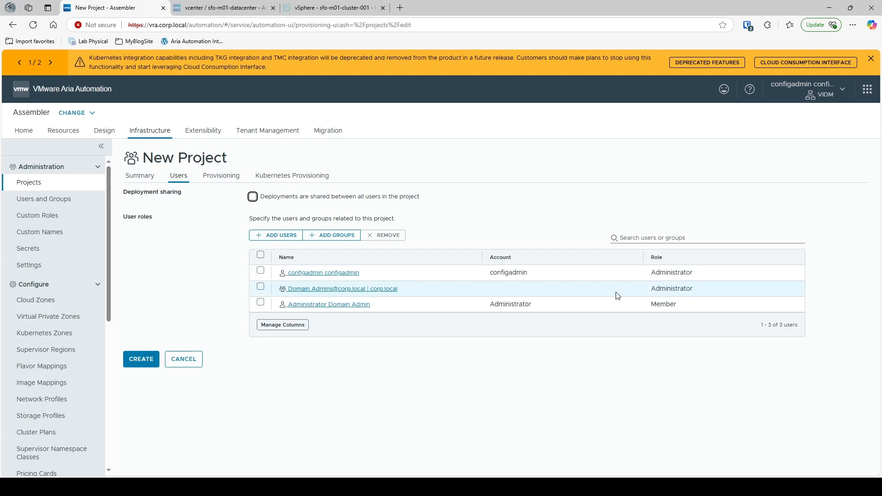
click(689, 305)
drag(685, 305, 643, 304)
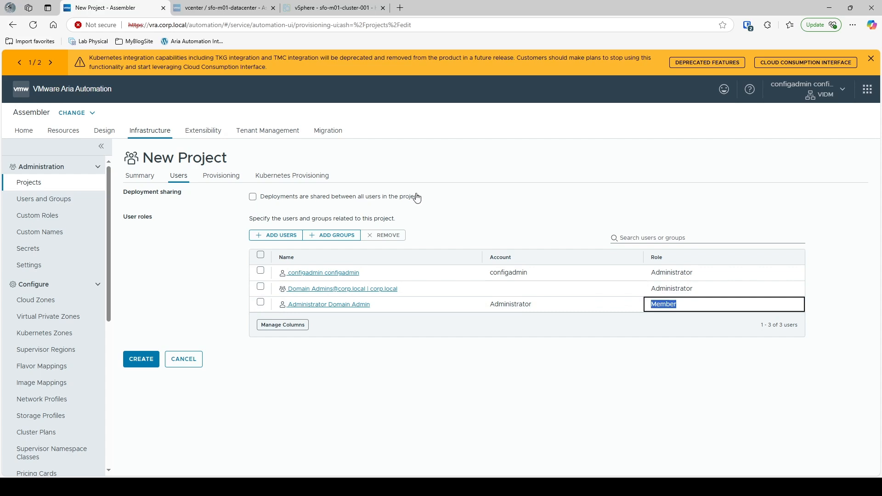
click(253, 199)
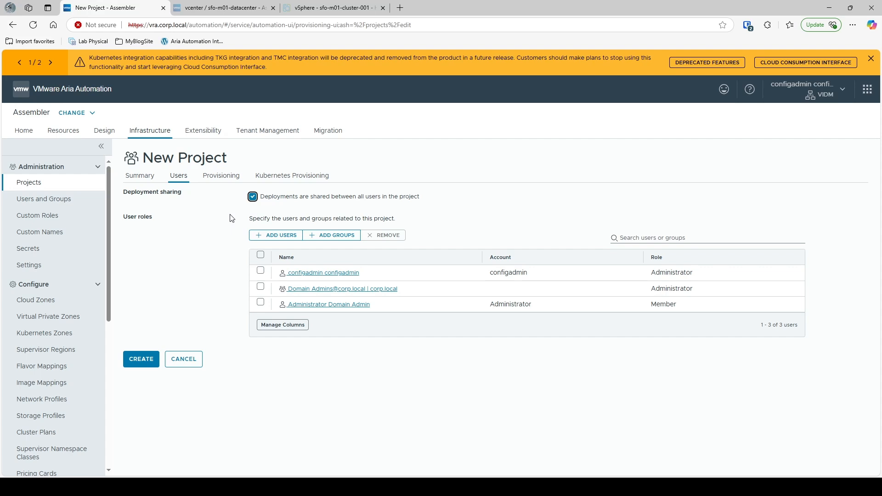
click(253, 197)
click(254, 201)
click(216, 179)
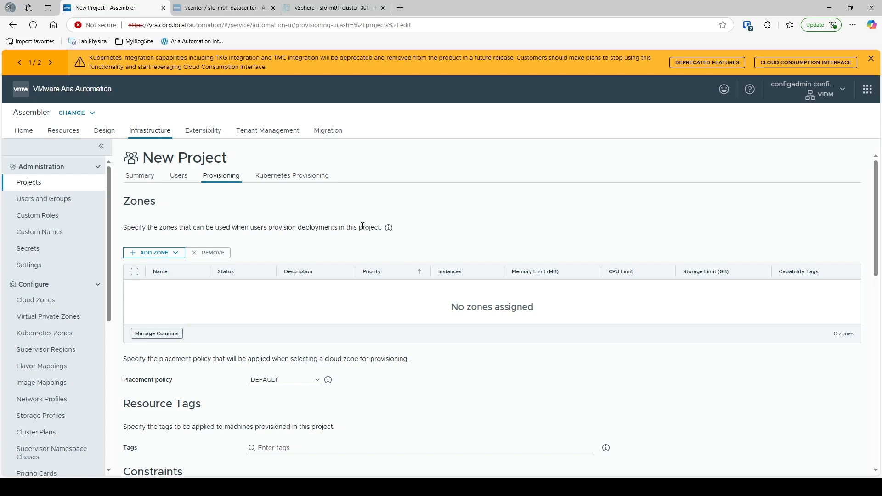
- Begin adding a Cloud Zone to the project and choose CAG-Demo-Cloudzone
scroll(335, 225, down, 1)
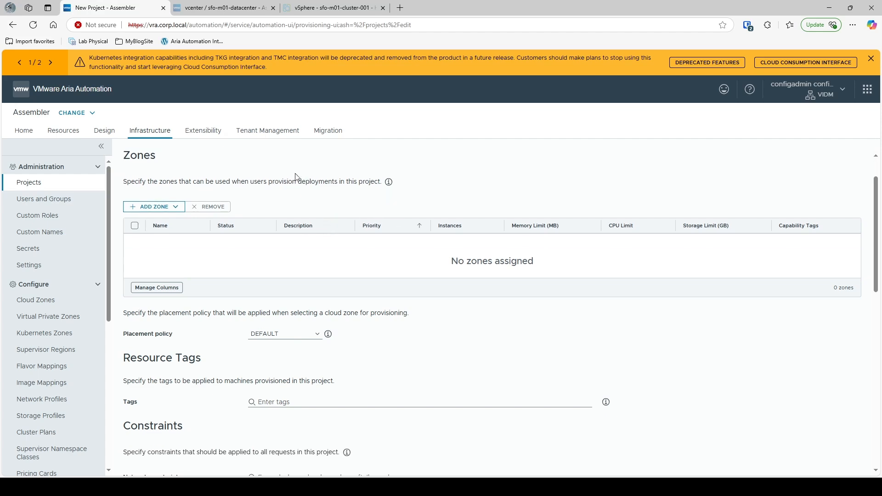
click(176, 207)
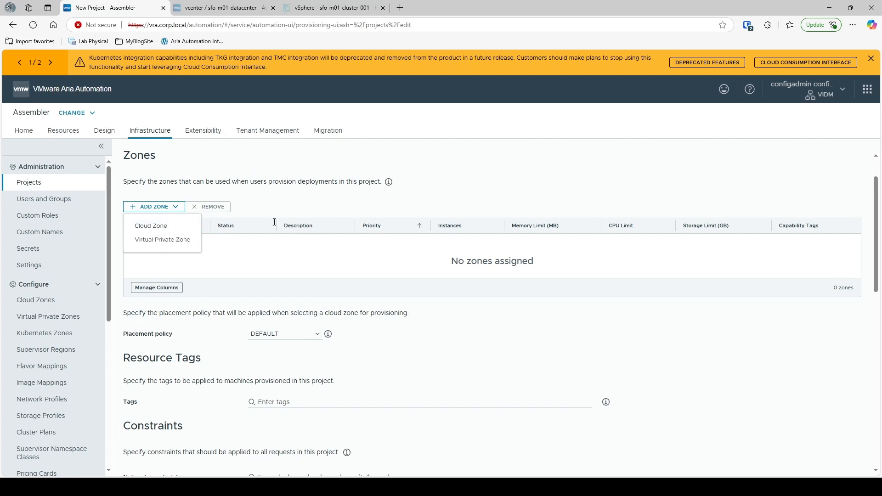
click(319, 210)
click(177, 207)
click(158, 227)
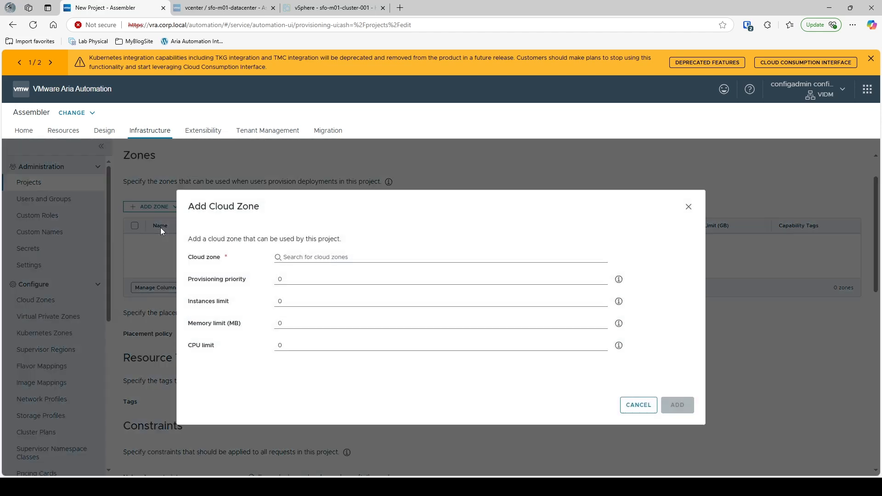
click(306, 257)
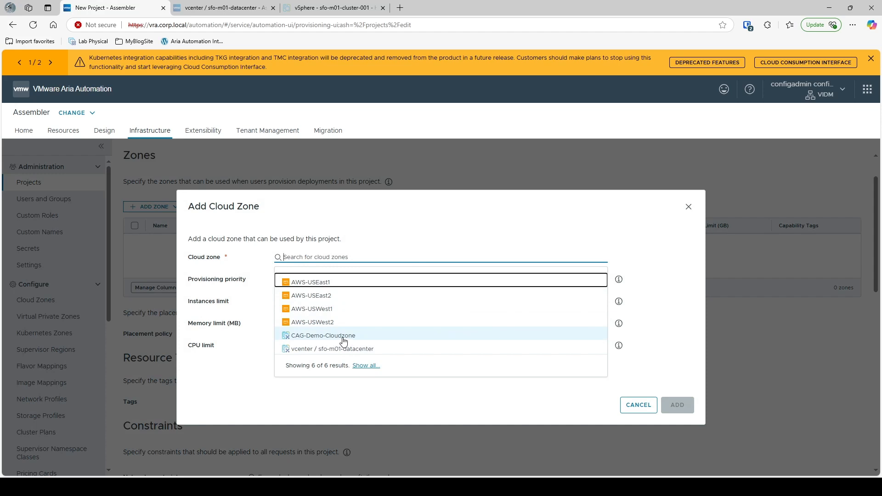
click(343, 339)
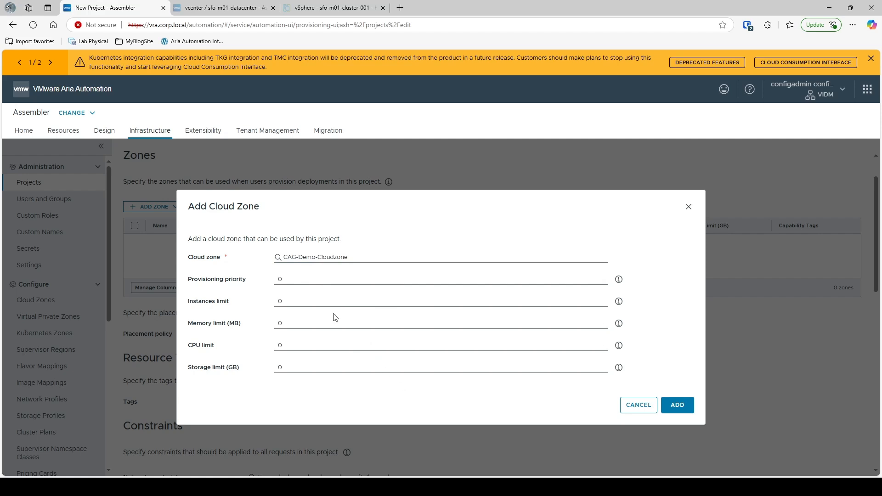
click(299, 280)
- Keep priority and the instance, memory, CPU and storage limits at 0, and add CAG-Demo-Cloudzone
double_click(277, 279)
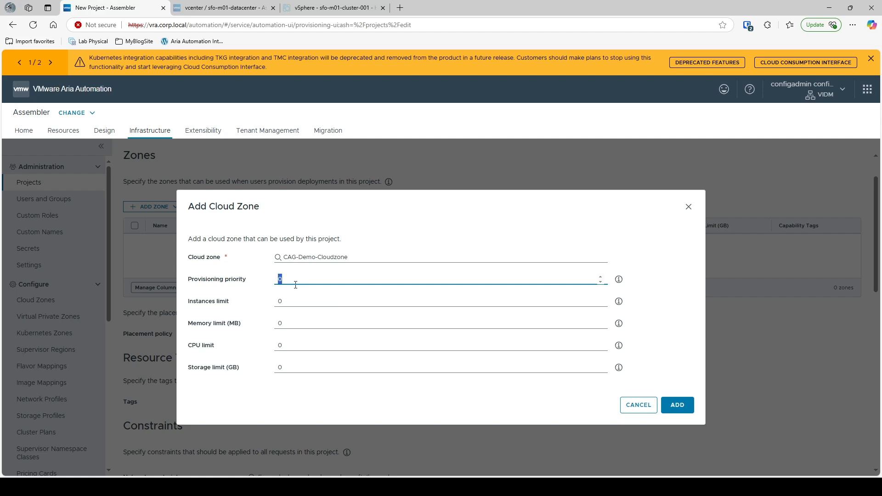
click(294, 283)
drag(296, 304, 236, 304)
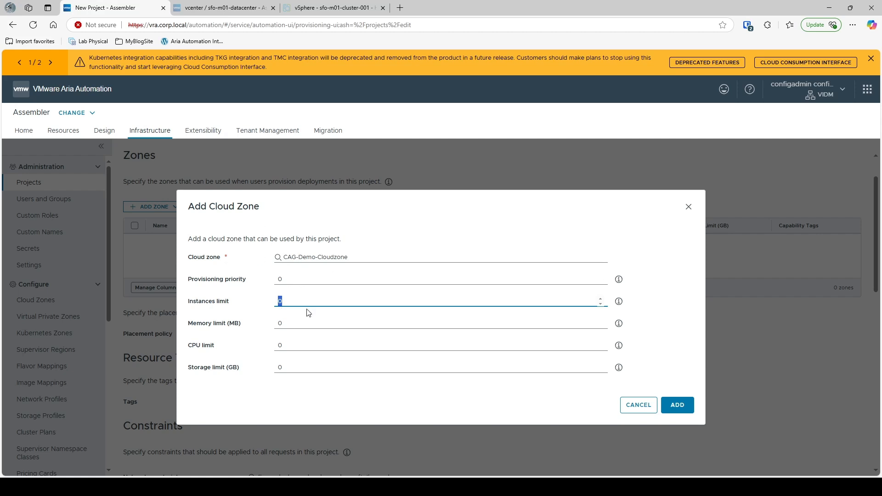
click(293, 324)
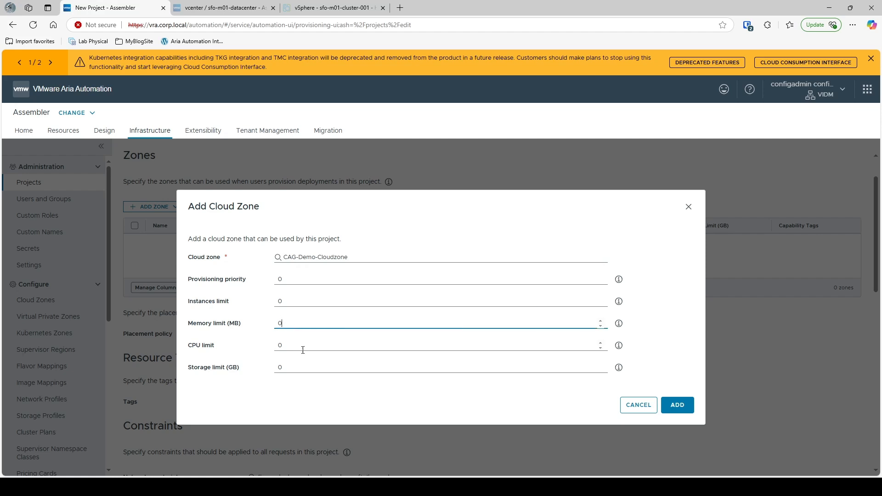
click(287, 347)
click(296, 370)
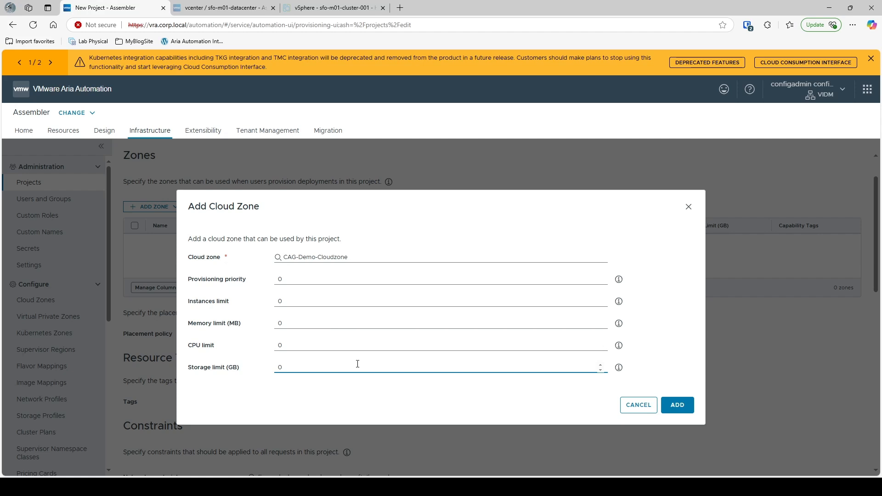
drag(268, 210, 184, 210)
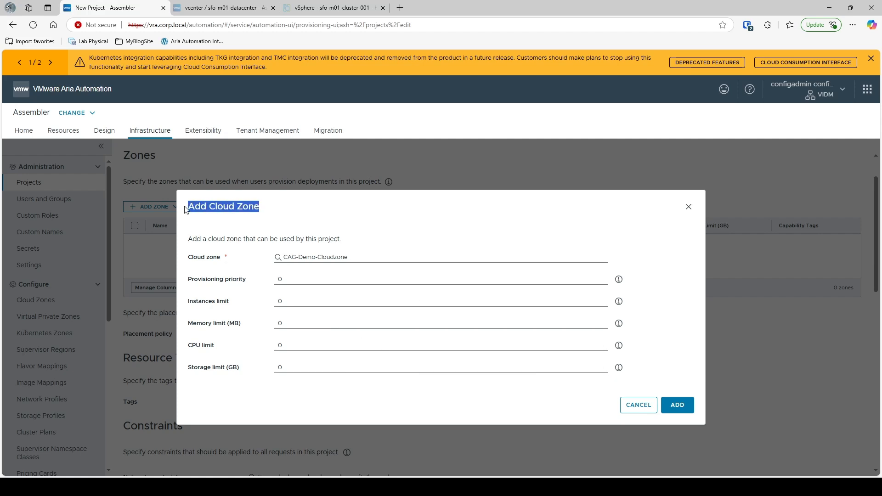
click(299, 221)
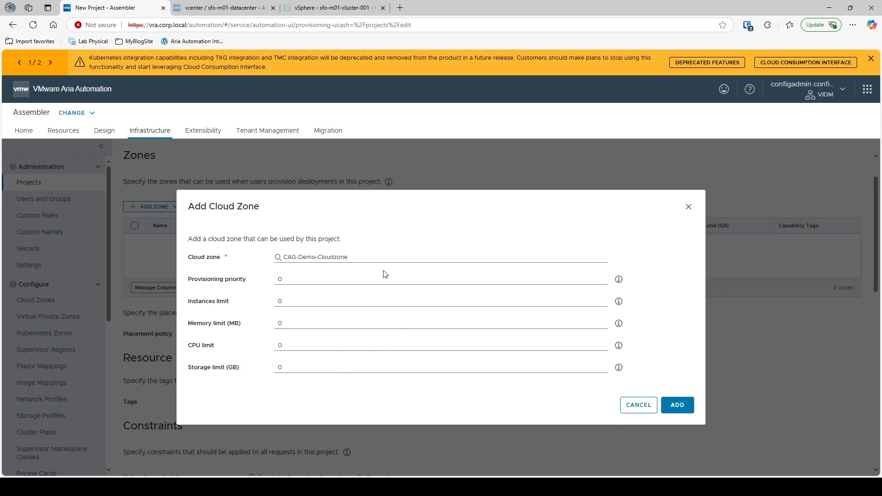
click(689, 408)
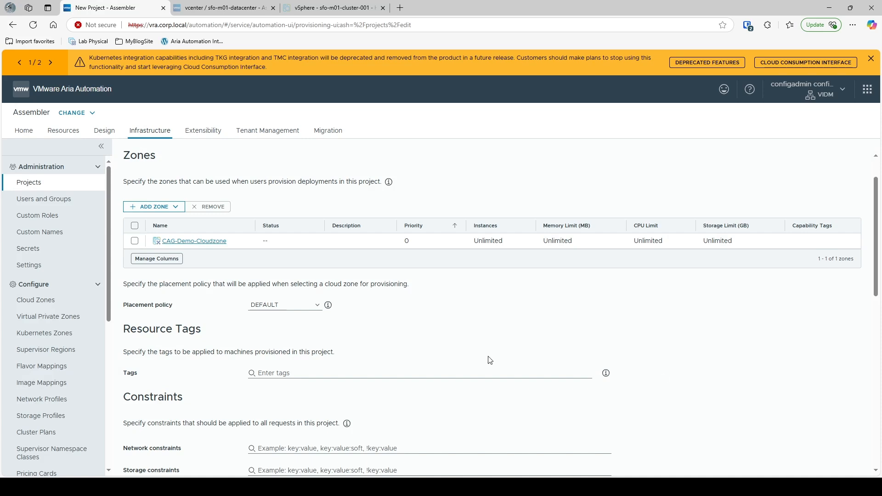
scroll(490, 358, down, 1)
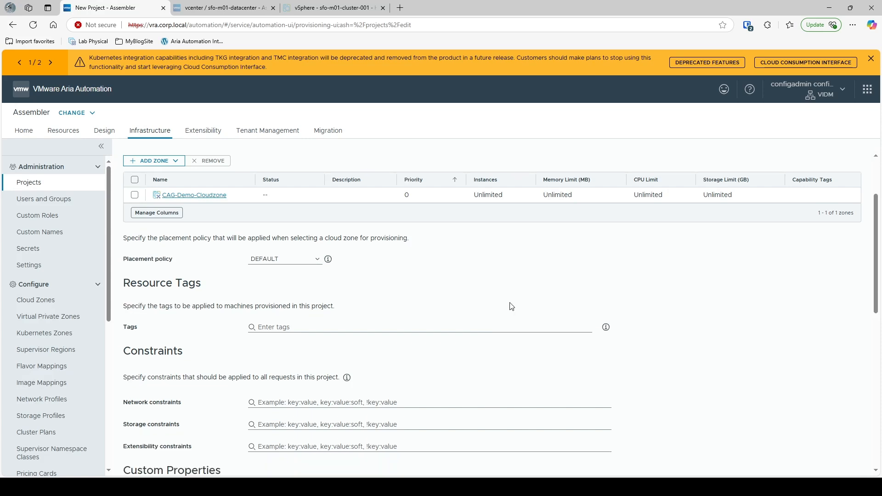
click(329, 260)
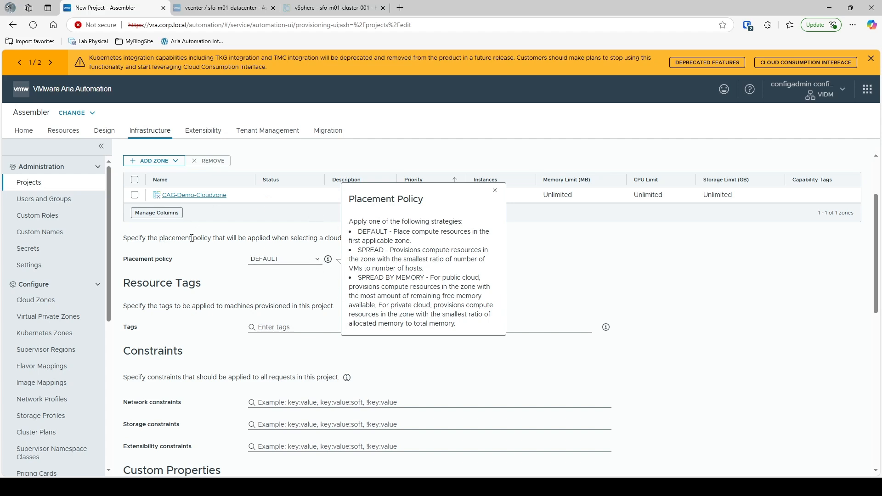
click(243, 276)
scroll(243, 275, down, 1)
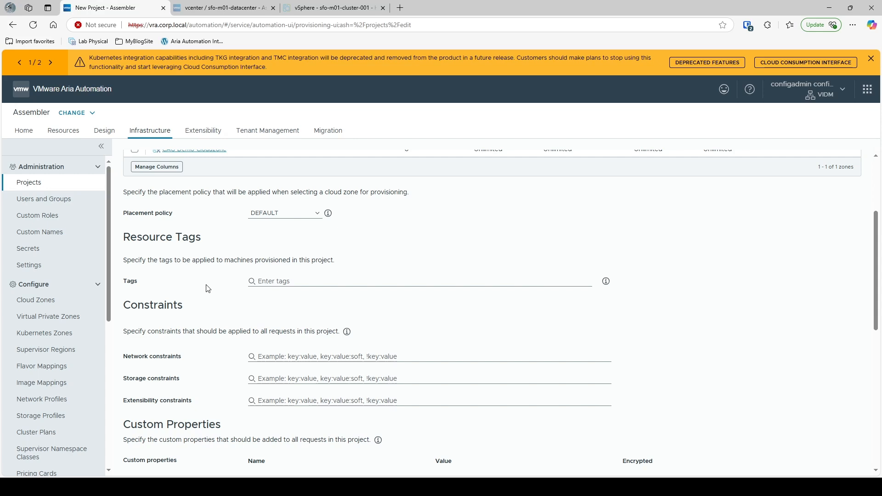
click(606, 282)
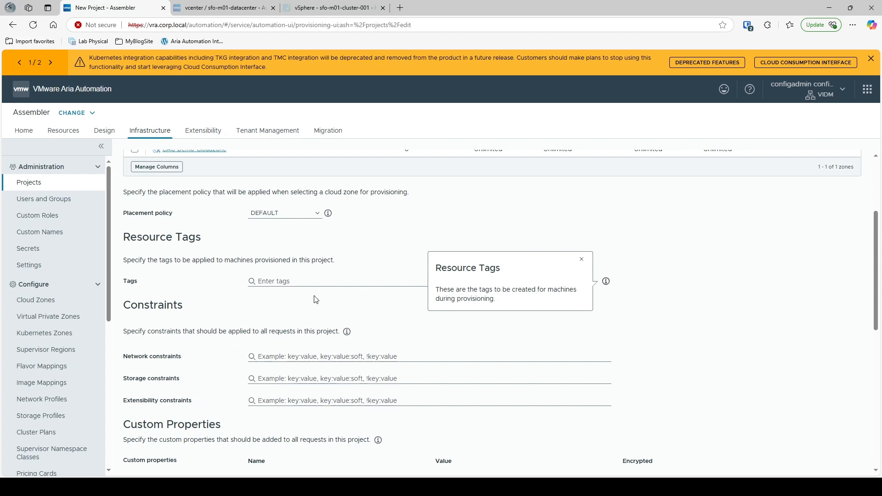
scroll(480, 344, up, 3)
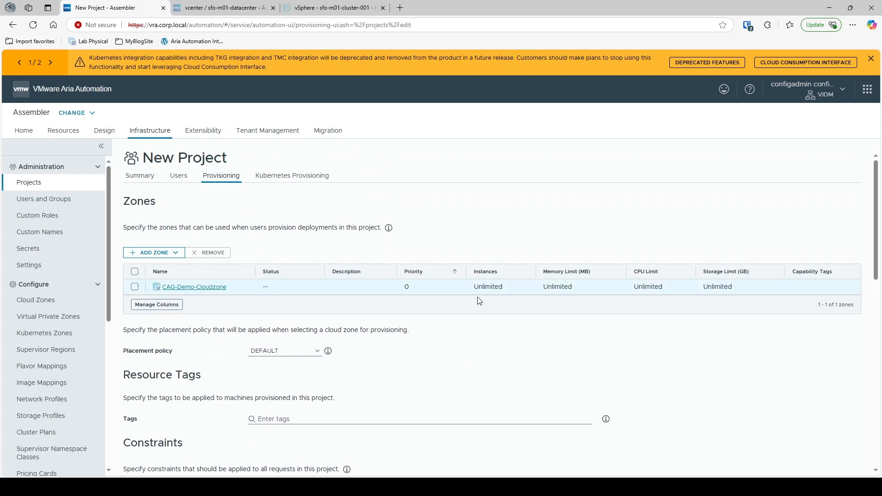
scroll(537, 248, down, 4)
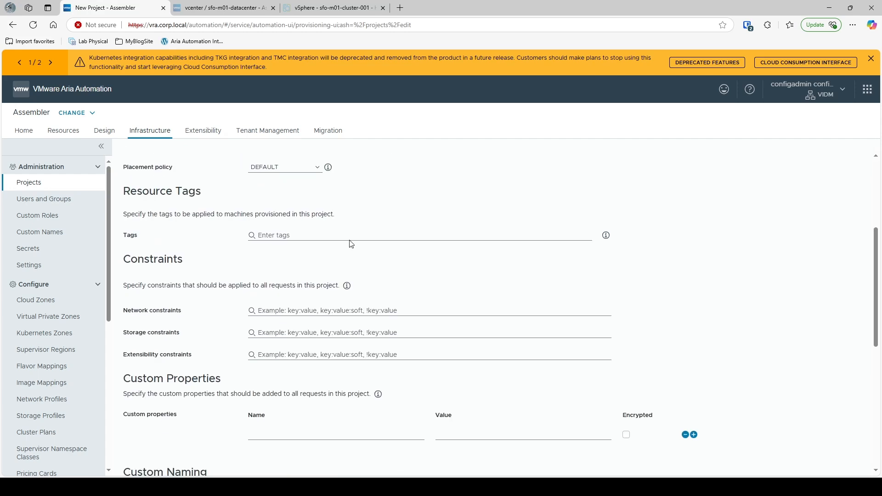
click(304, 237)
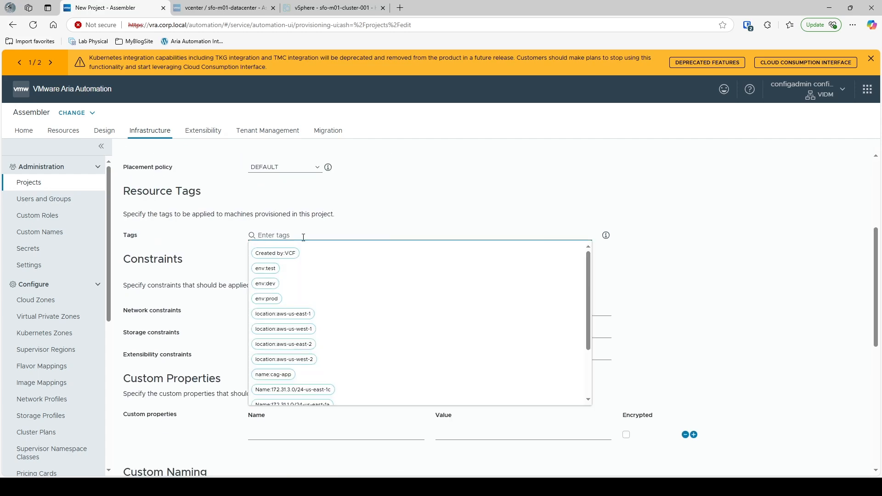
click(276, 285)
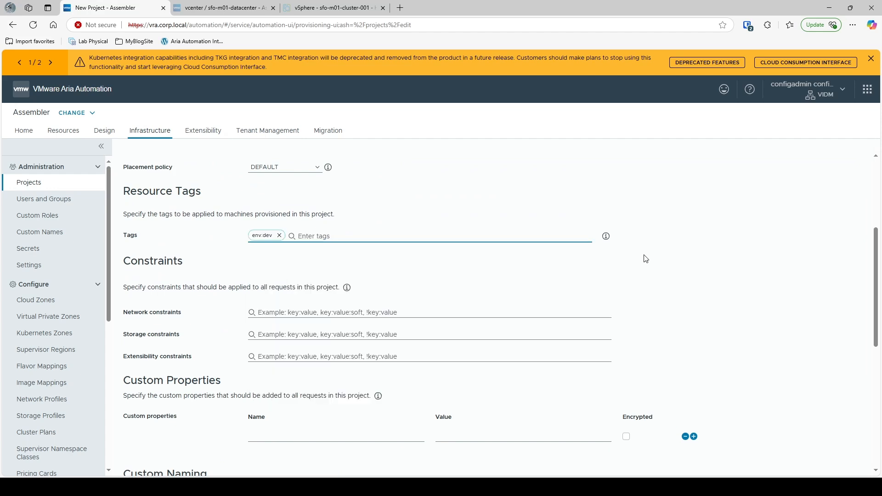
scroll(455, 271, down, 1)
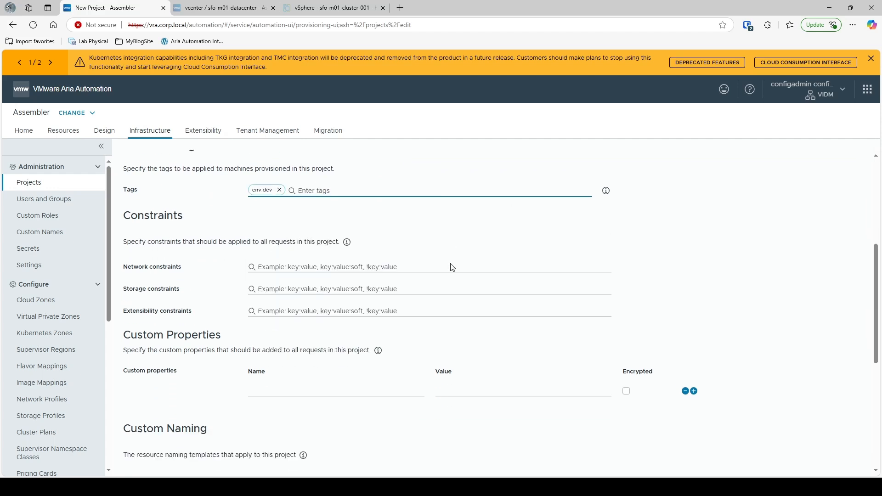
scroll(423, 266, down, 1)
scroll(506, 281, up, 2)
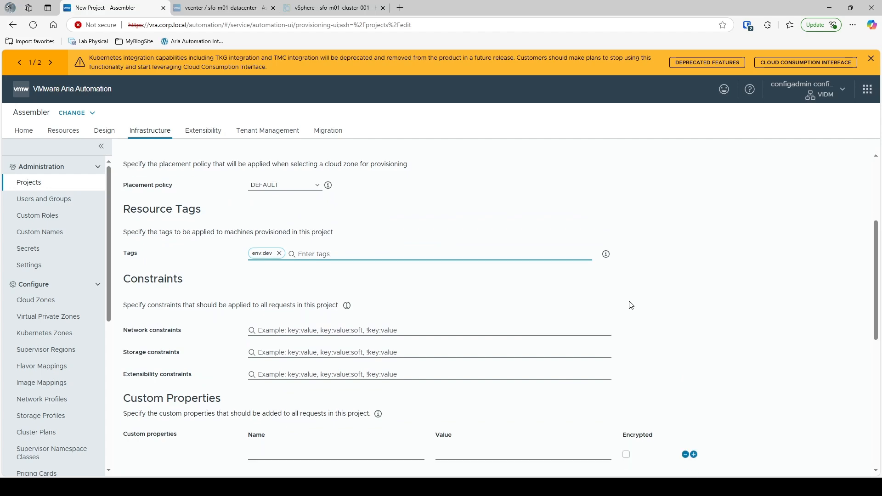
scroll(631, 305, down, 8)
scroll(636, 331, up, 12)
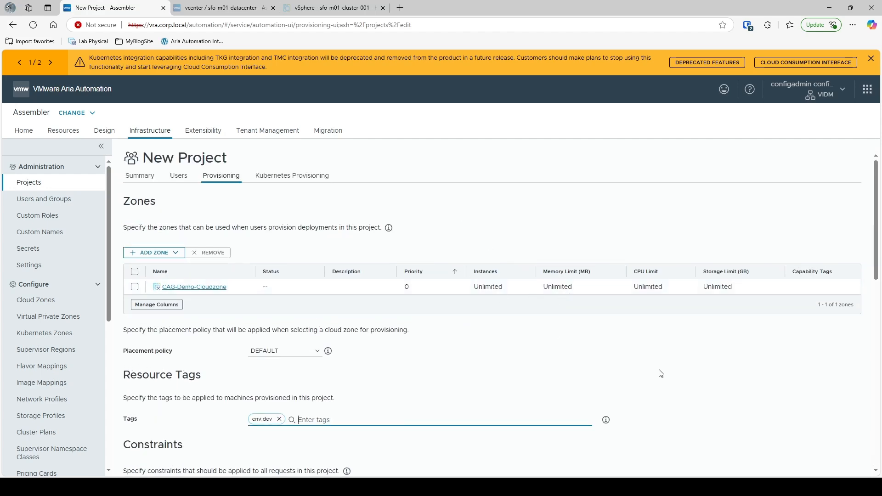
scroll(652, 365, down, 3)
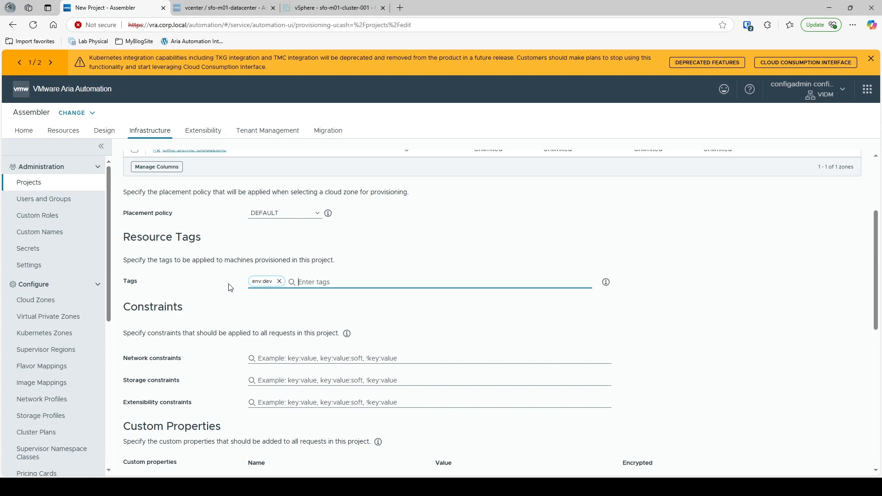
scroll(147, 303, down, 2)
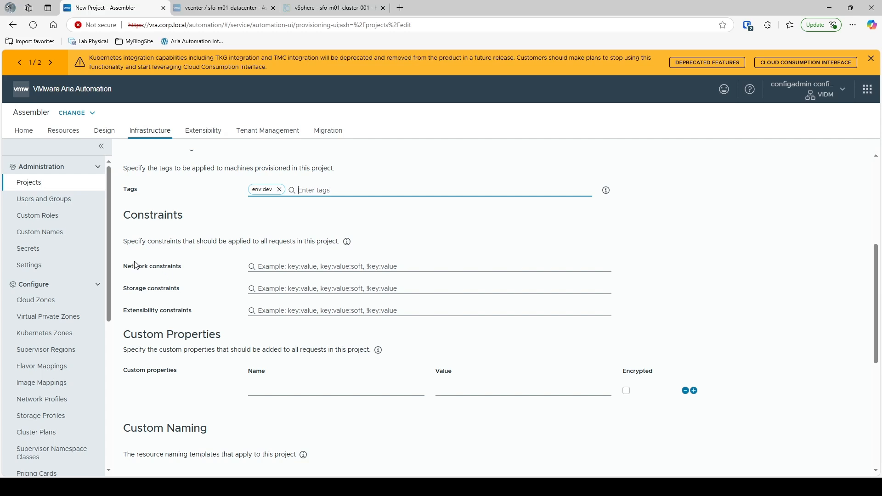
drag(128, 267, 129, 291)
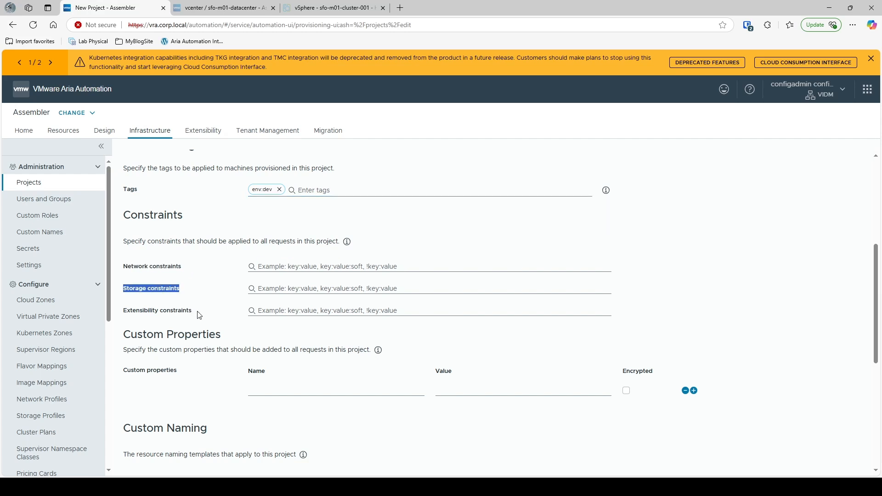
drag(197, 313, 121, 313)
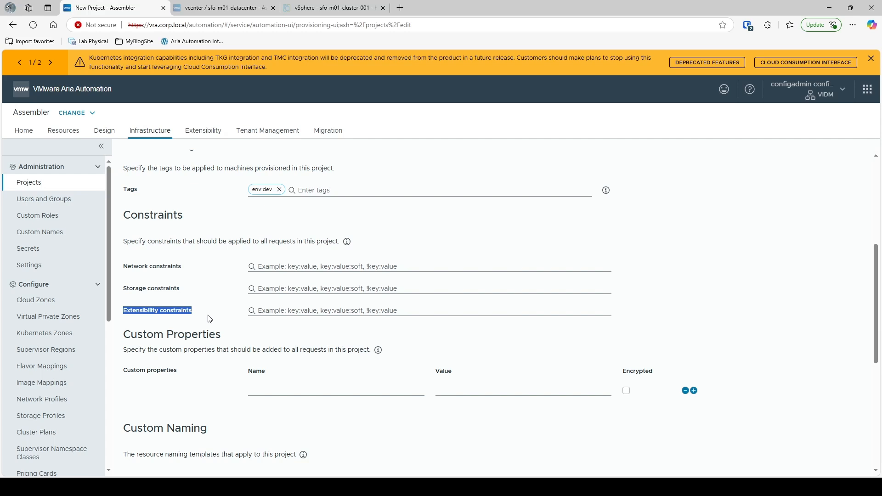
scroll(46, 391, down, 6)
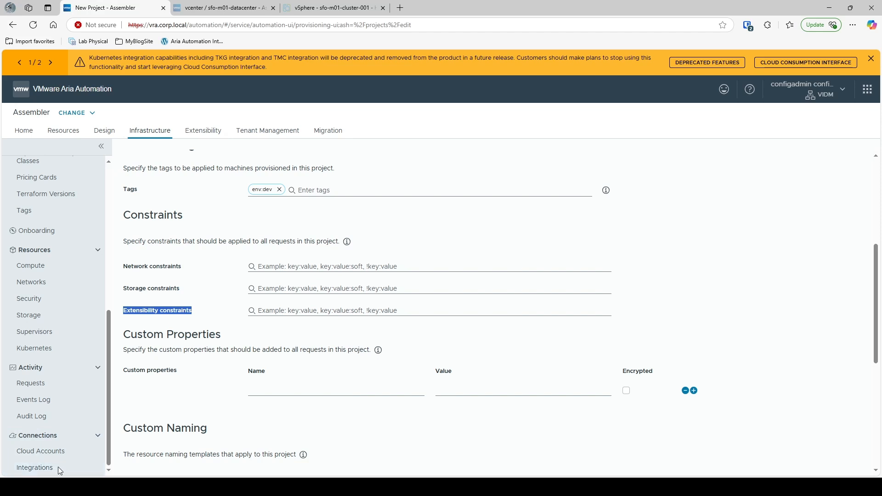
click(295, 311)
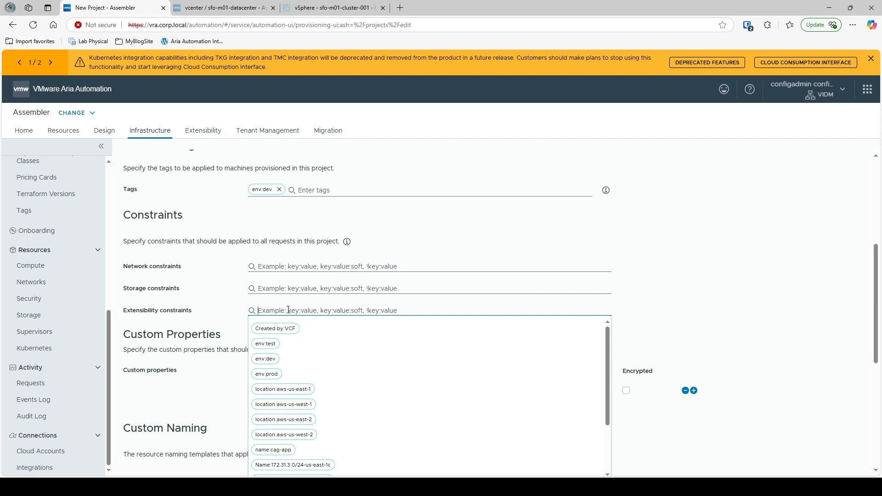
click(235, 318)
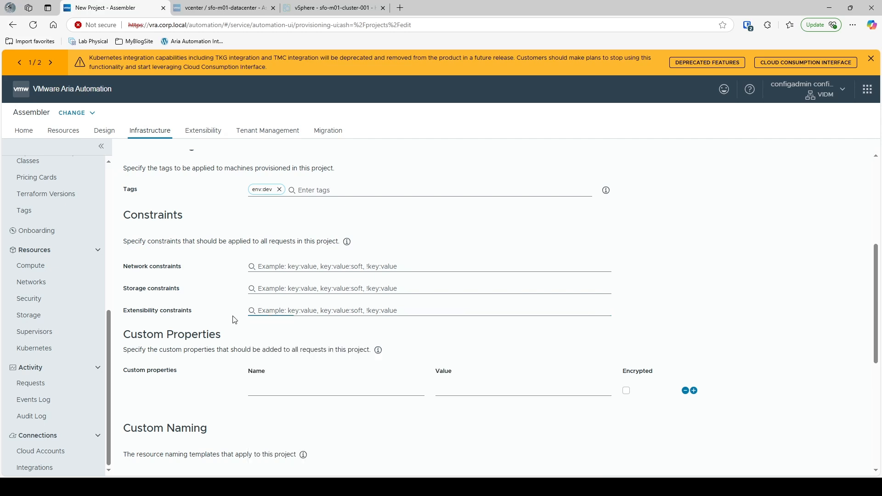
scroll(218, 331, down, 2)
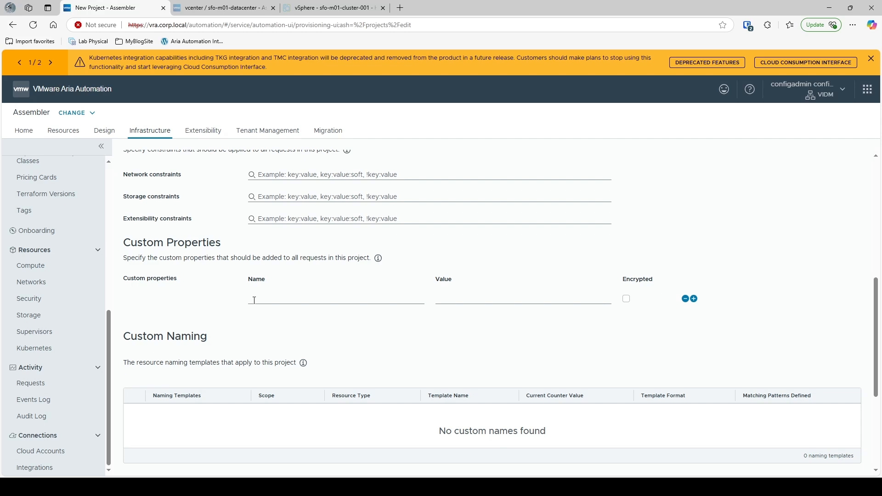
- Enter a trial custom property folderName with the value myVmFolder
click(255, 300)
text(folderName)
key(Tab)
text(myVmFolder)
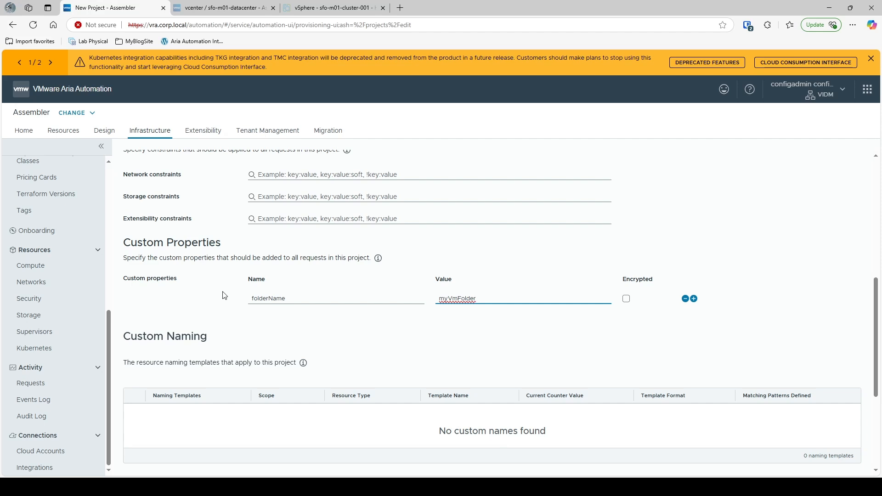
double_click(277, 300)
click(463, 303)
double_click(464, 304)
click(484, 329)
- Replace it with trial entries name/nameofVm, then serverType with the value Test
double_click(252, 307)
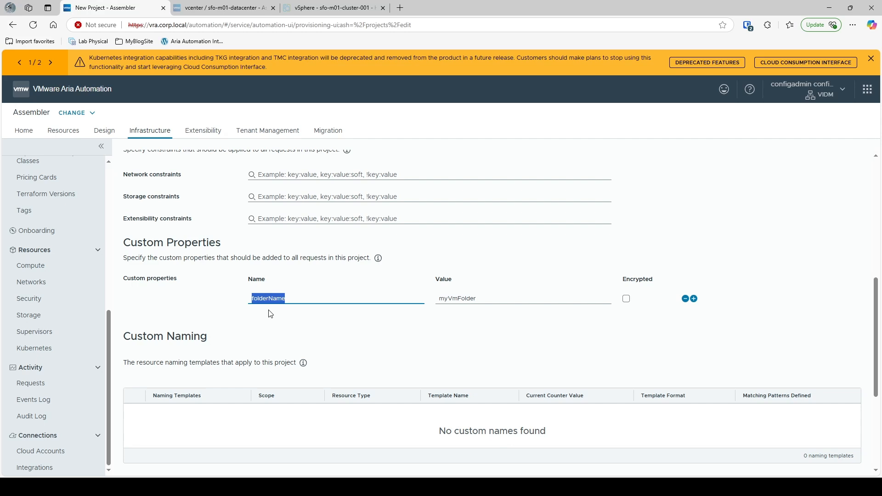
text(name)
key(Tab)
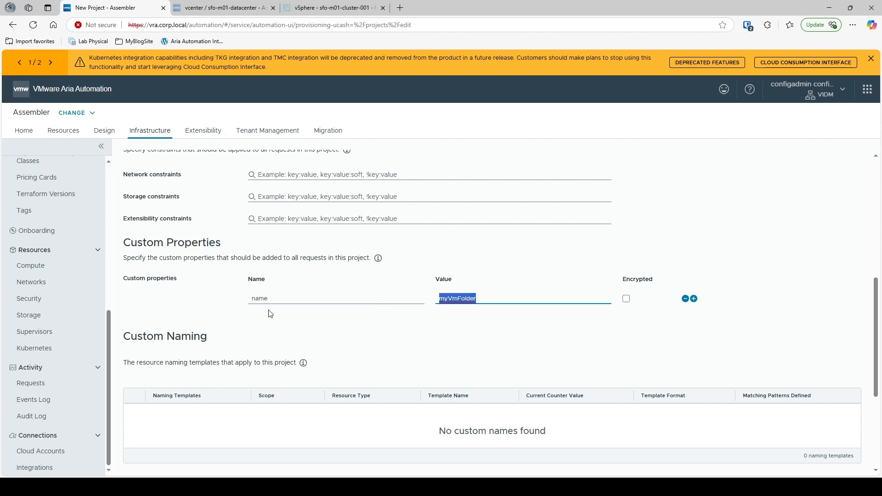
text(nameof)
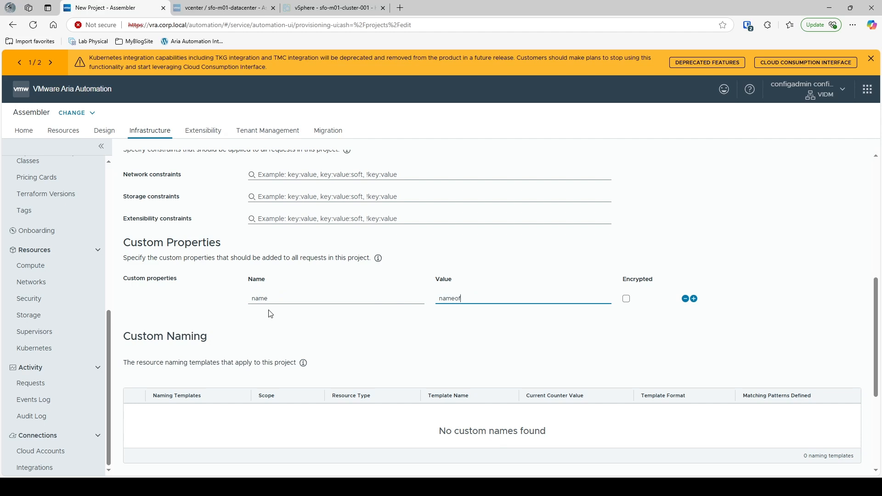
text(Vm)
key(BackSpace)
key(BackSpace)
key(BackSpace)
key(BackSpace)
key(BackSpace)
key(BackSpace)
key(BackSpace)
key(BackSpace)
key(shift+Tab)
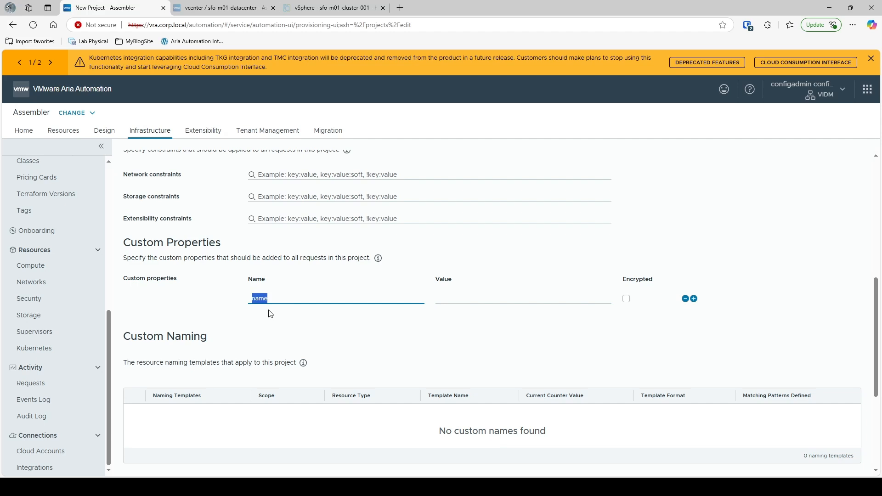
text(serverType)
key(Tab)
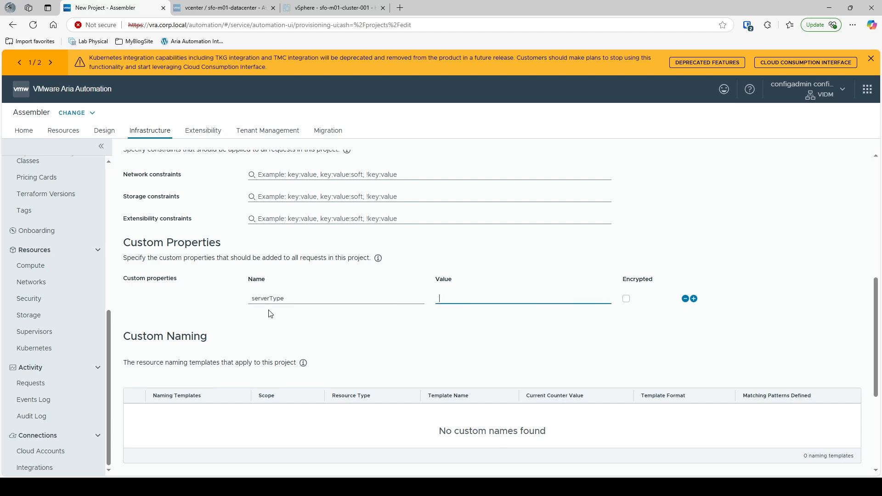
text(Test)
double_click(268, 299)
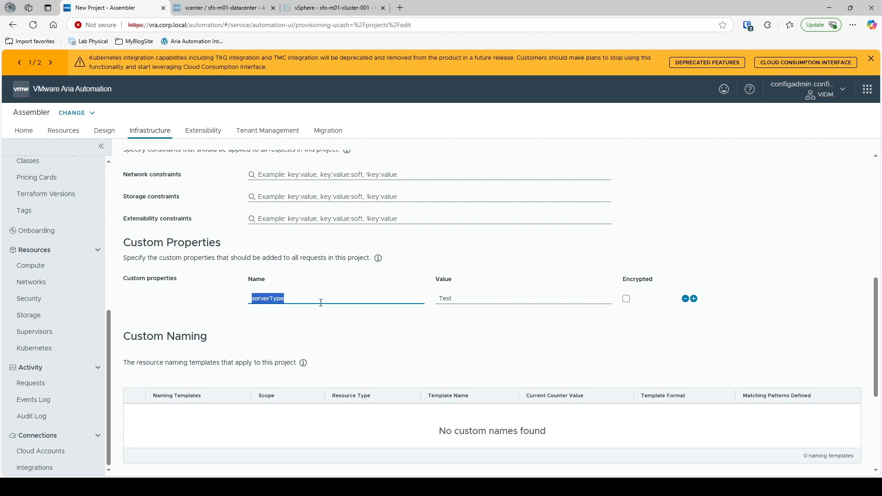
double_click(462, 300)
click(453, 323)
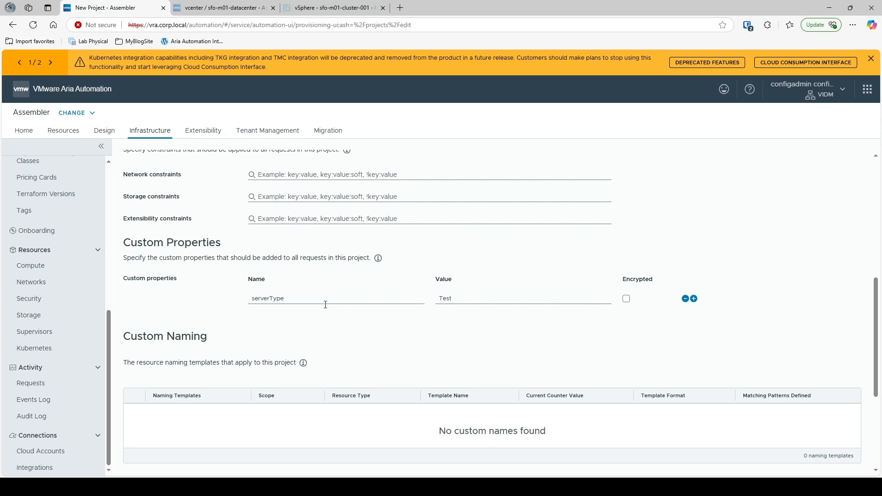
- Change the property to folderName with the value Demo-Project
drag(321, 296, 239, 300)
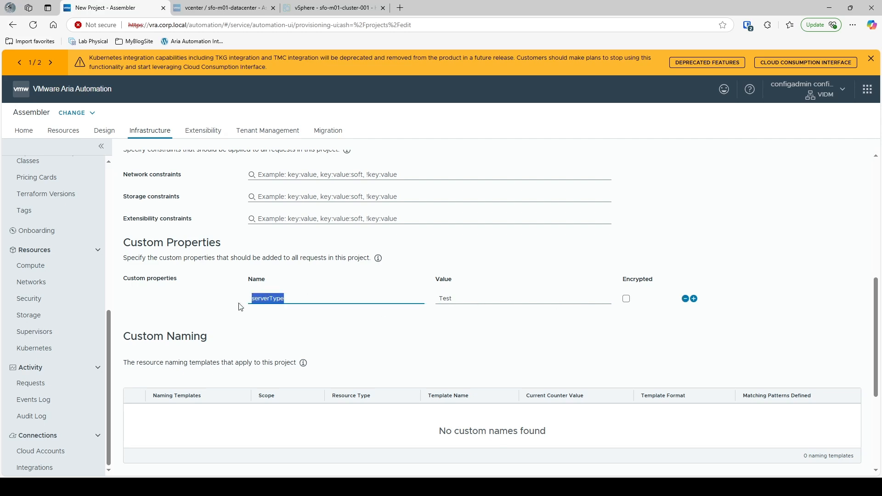
text(folderName)
key(Tab)
key(BackSpace)
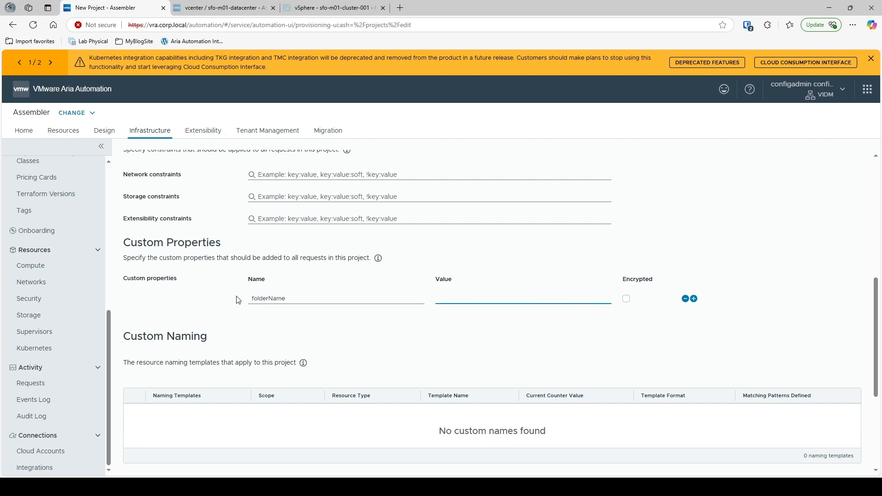
text(Demo-Project)
click(230, 7)
click(340, 9)
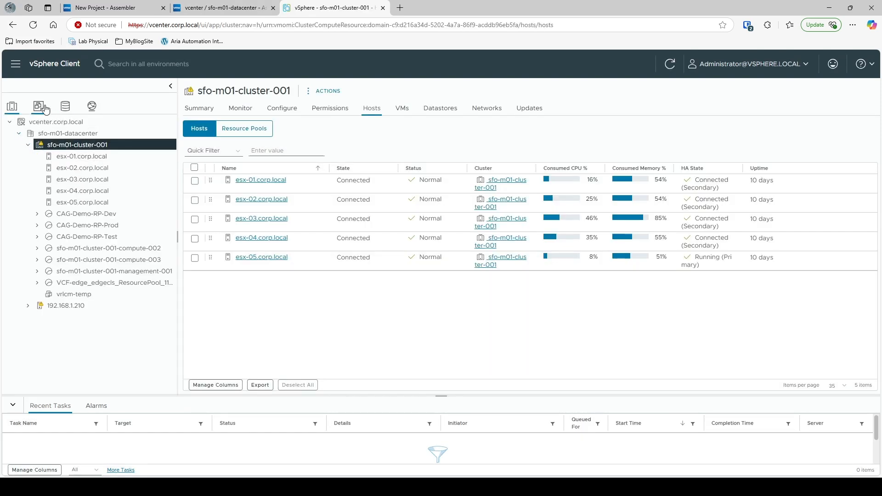
click(43, 110)
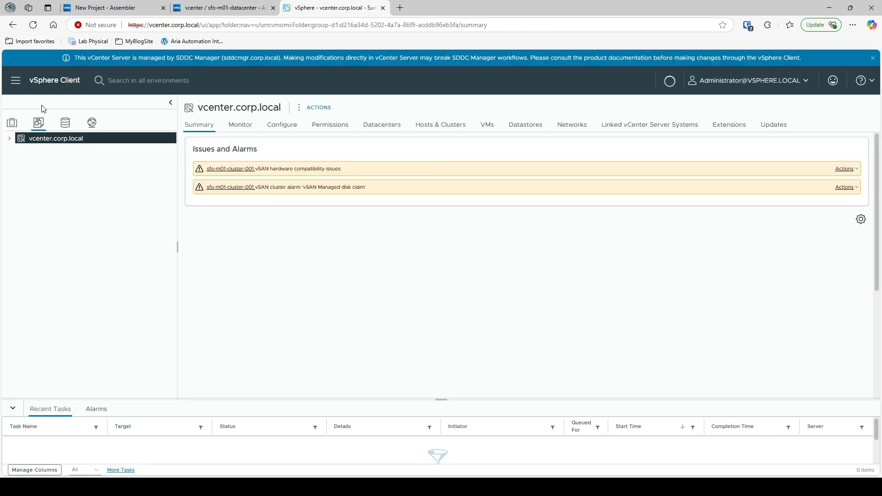
click(9, 139)
click(20, 150)
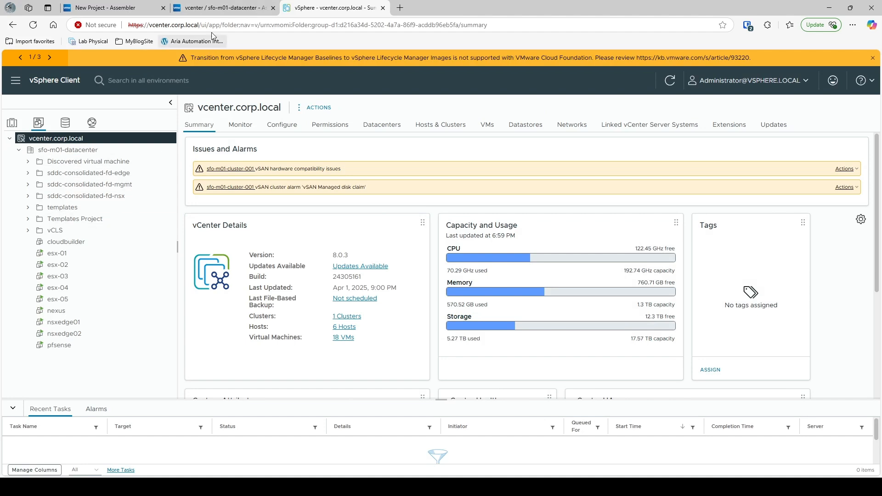
click(108, 8)
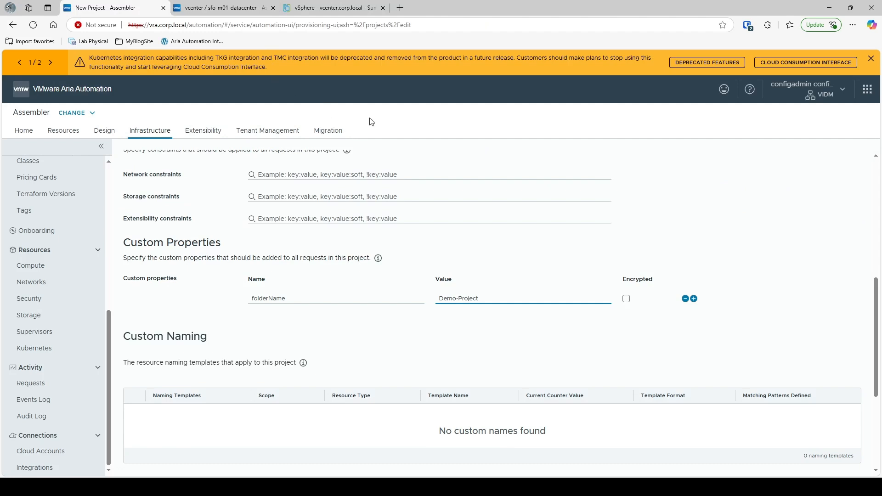
- Delete the folderName = Demo-Project custom property row and review the rest of the form
click(686, 299)
scroll(281, 331, down, 2)
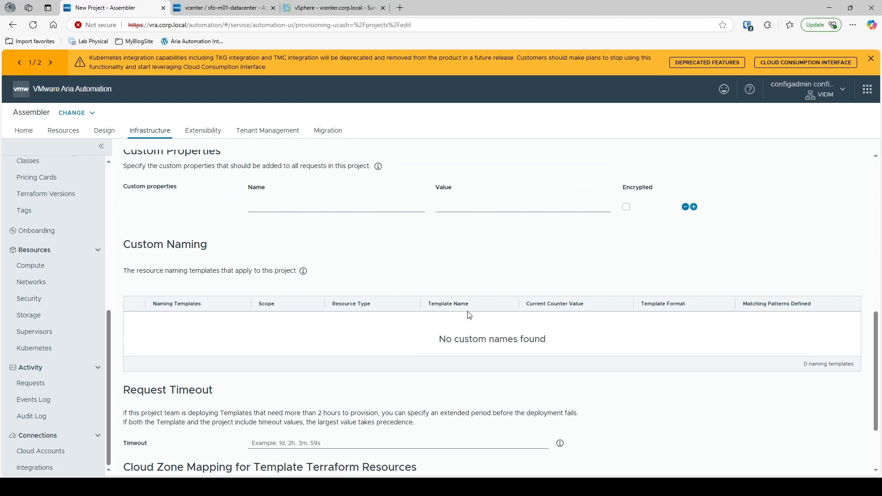
scroll(72, 278, up, 5)
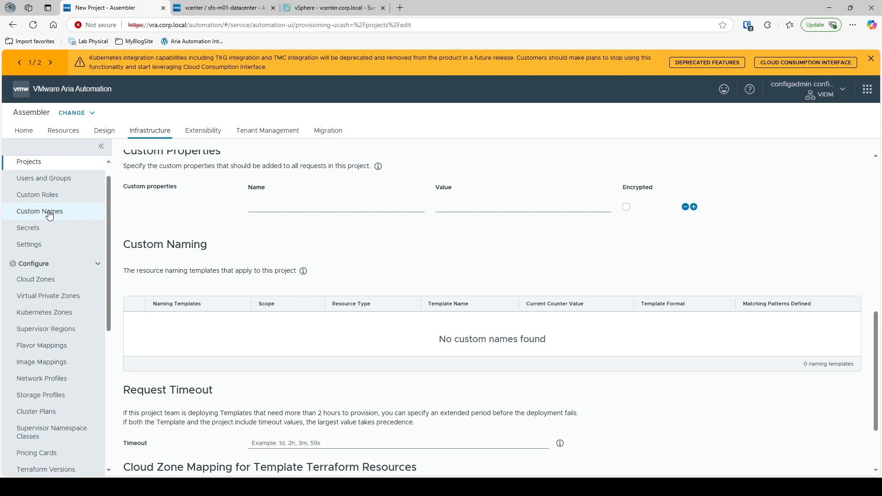
scroll(363, 271, down, 2)
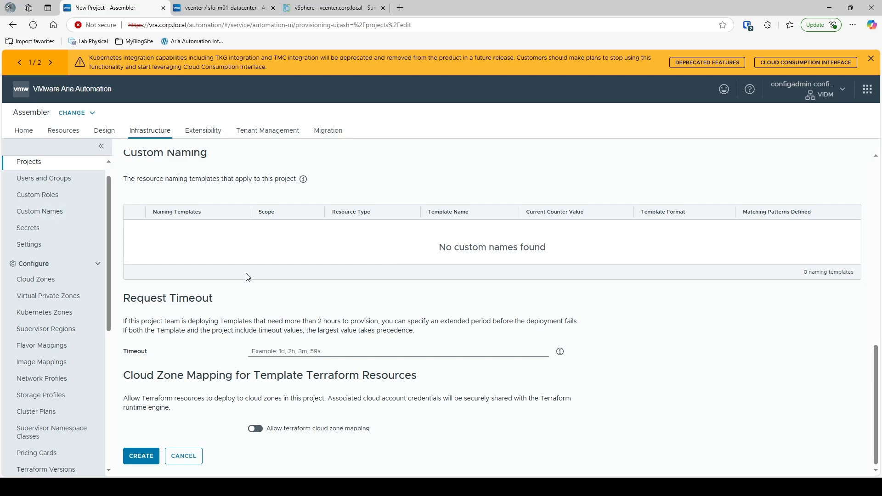
scroll(248, 277, up, 15)
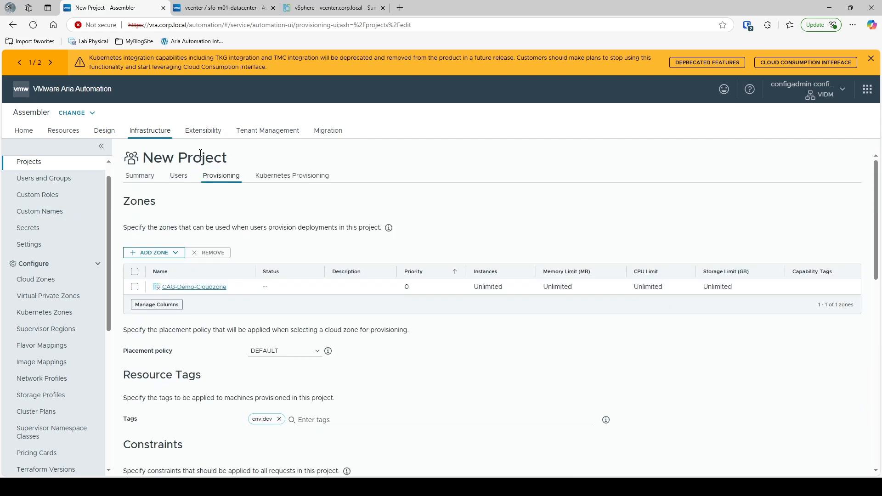
scroll(200, 156, down, 15)
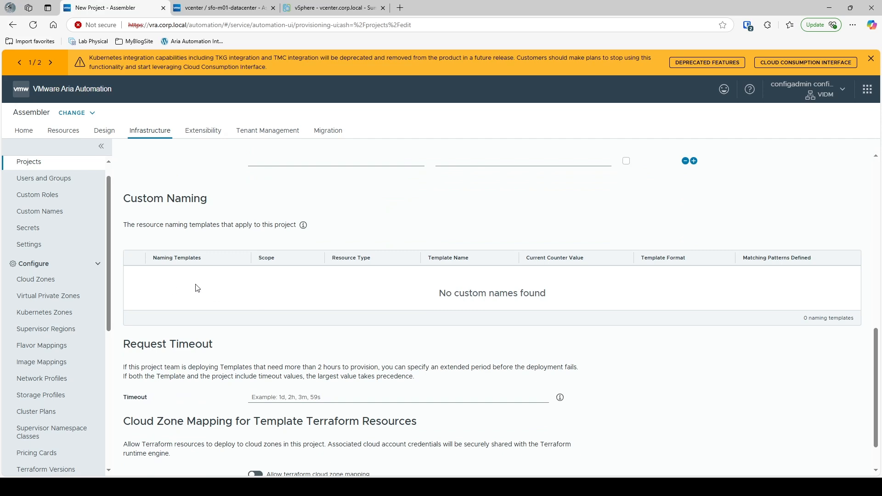
scroll(198, 295, down, 2)
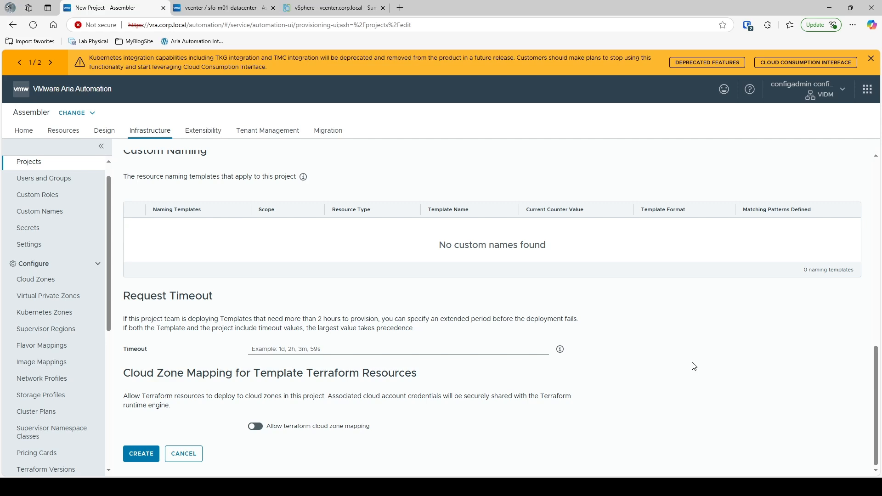
click(561, 350)
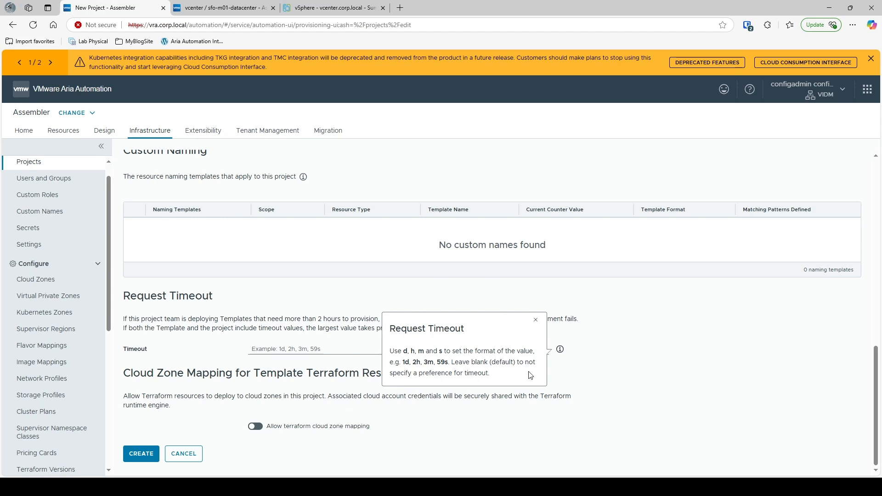
click(633, 332)
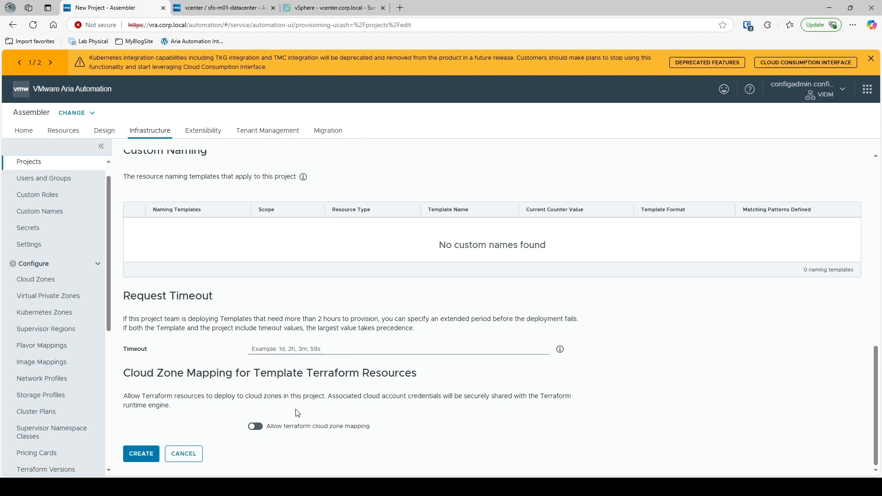
scroll(390, 376, up, 15)
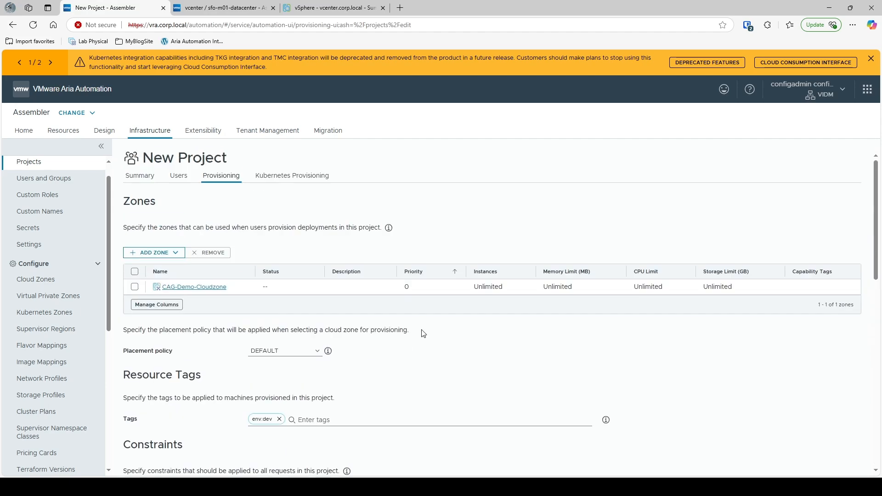
- Check the Kubernetes zones, then create Demo-Project so the Projects list shows three projects
click(306, 181)
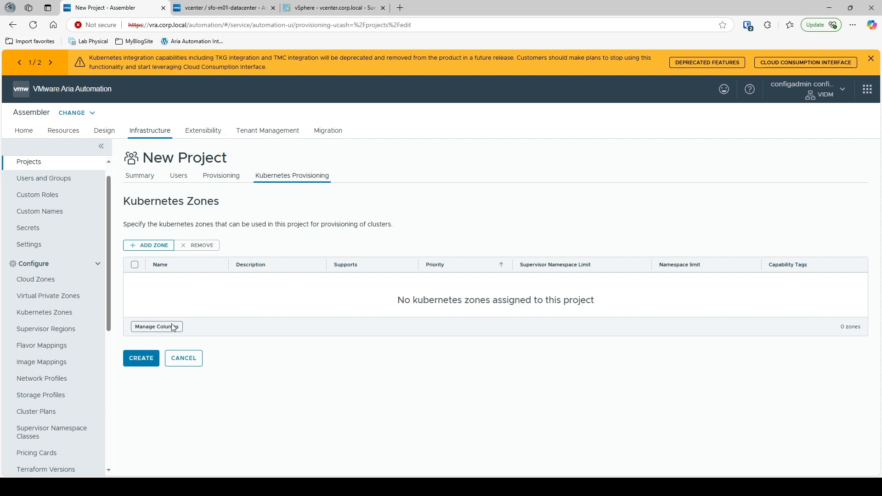
click(145, 363)
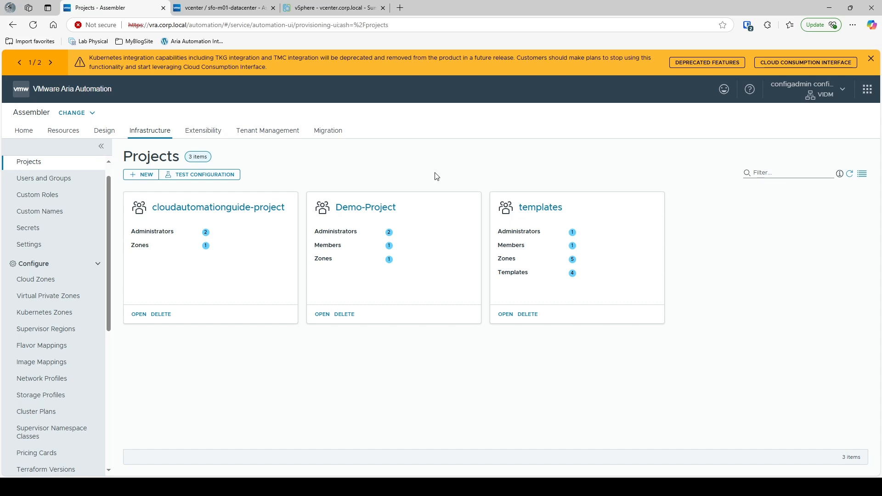
- Open Demo-Project's Summary, showing 2 administrators, 1 member and 1 zone, and focus its Description box
click(383, 208)
click(304, 234)
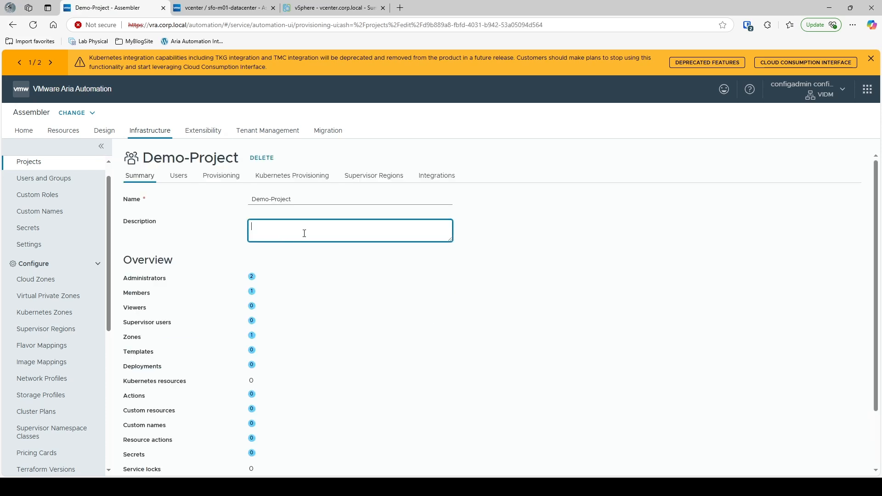